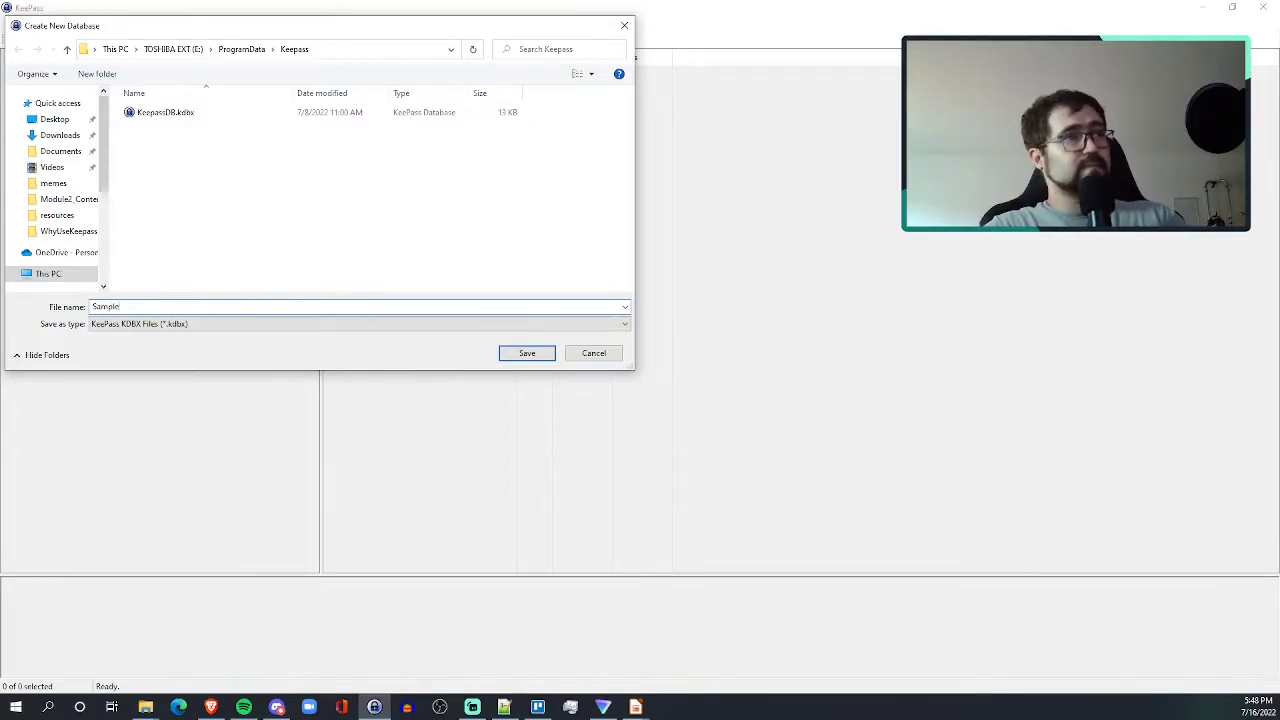
Step: Save the new database as Sample and copy the passphrase line from passphrase.txt
key("Return")
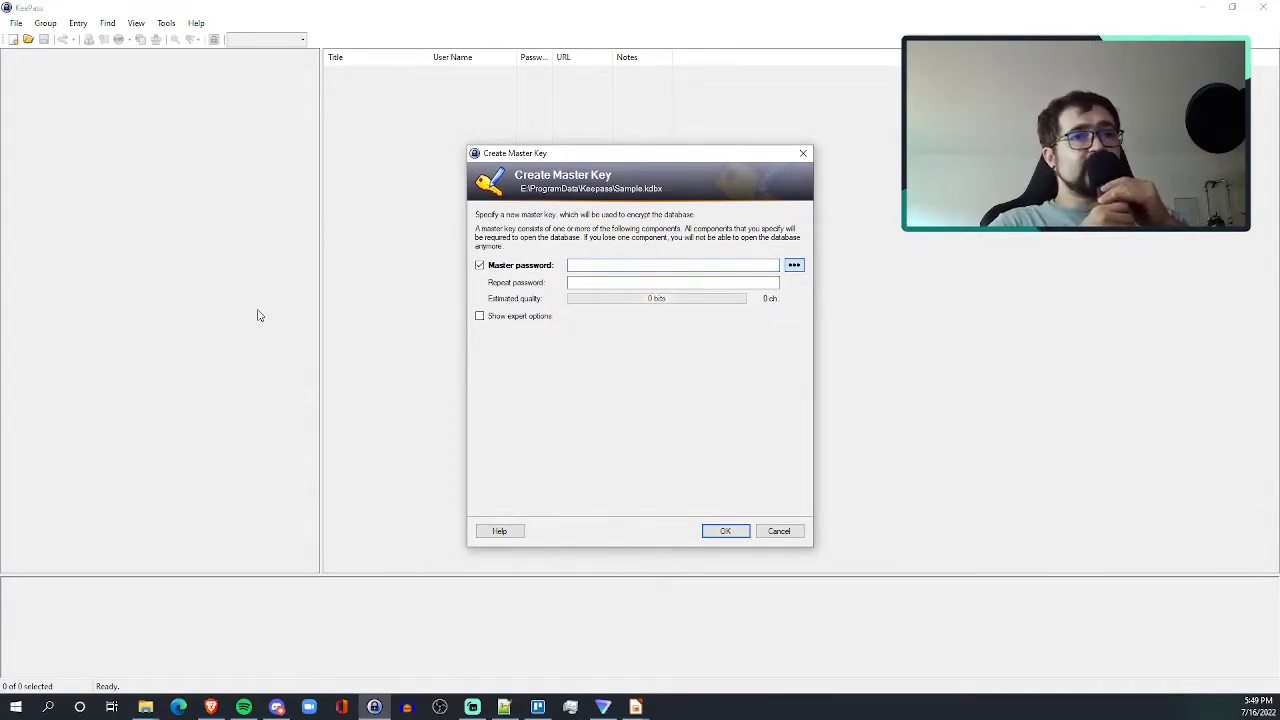
left_click(504, 707)
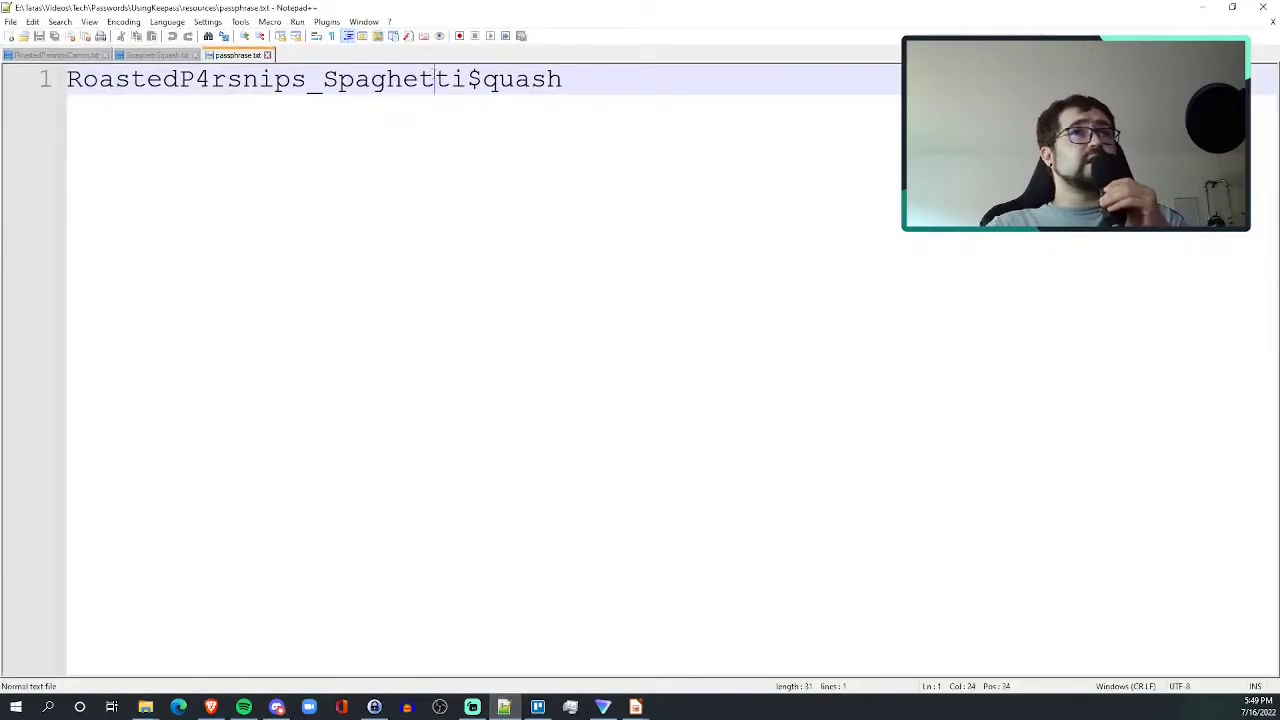
double_click(437, 80)
left_click_drag(603, 90, 3, 58)
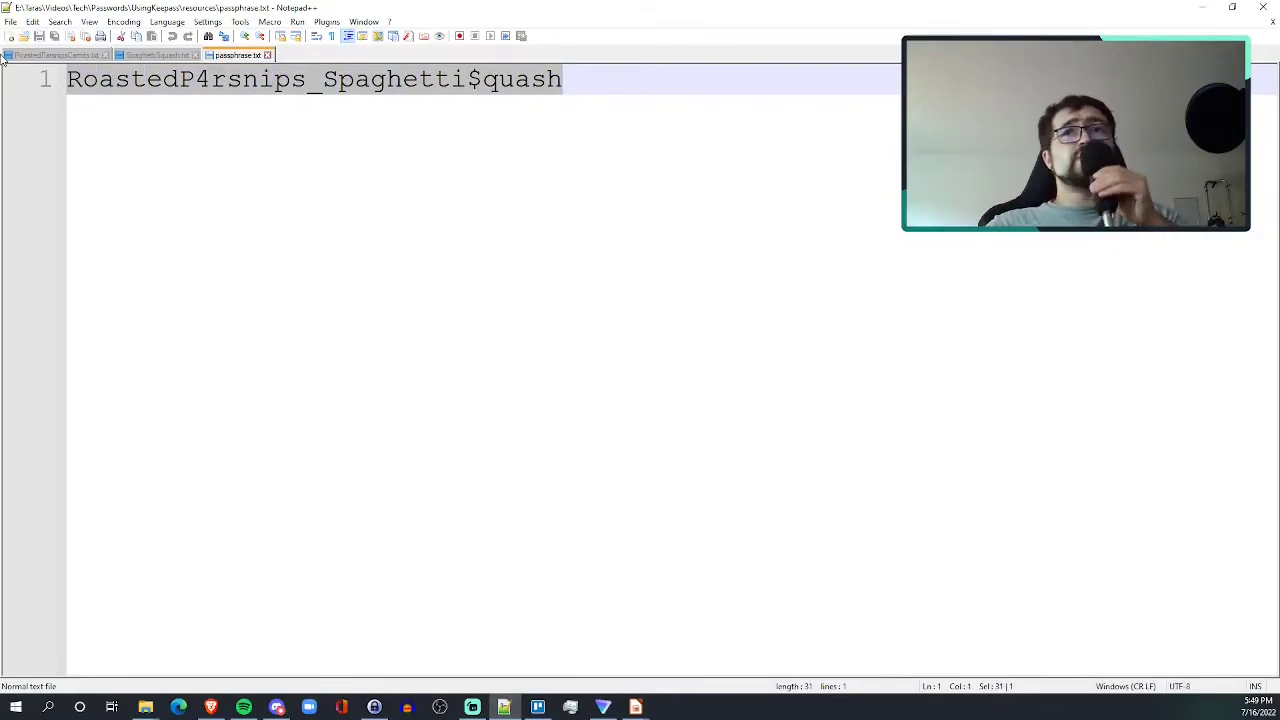
Step: Paste the copied passphrase into both the Master password and Repeat password fields
left_click(505, 707)
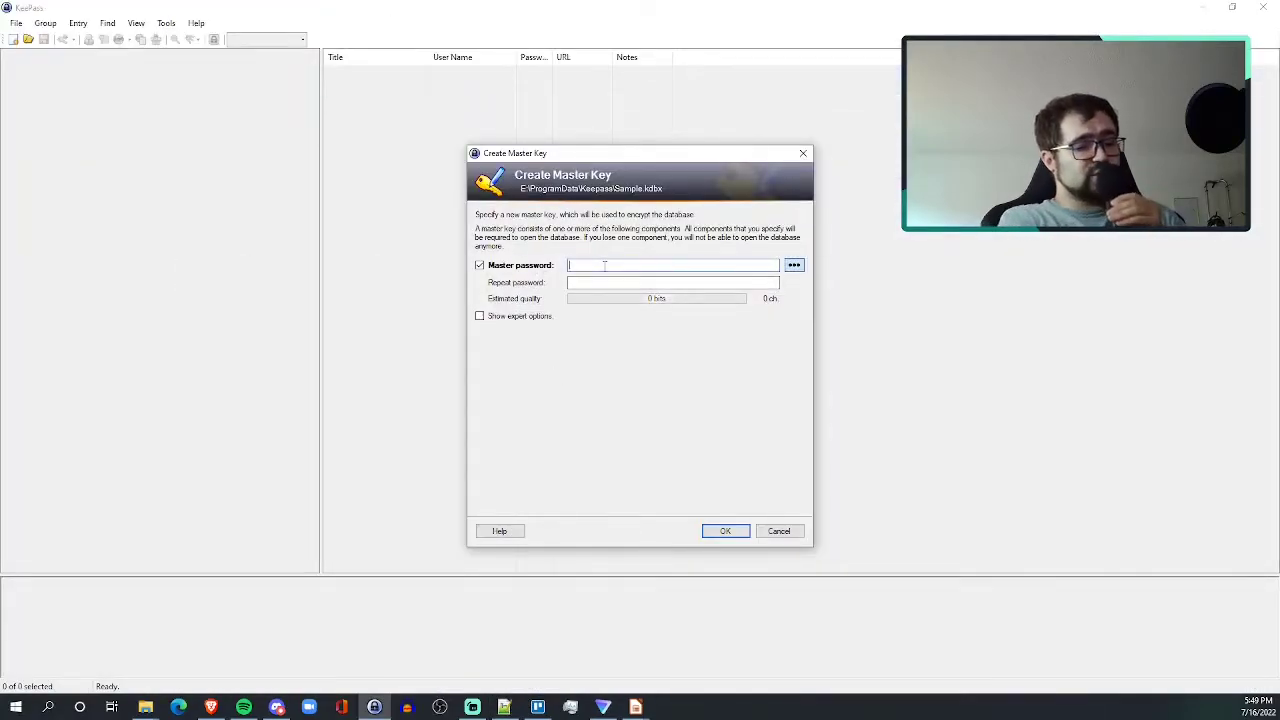
key("ctrl+v")
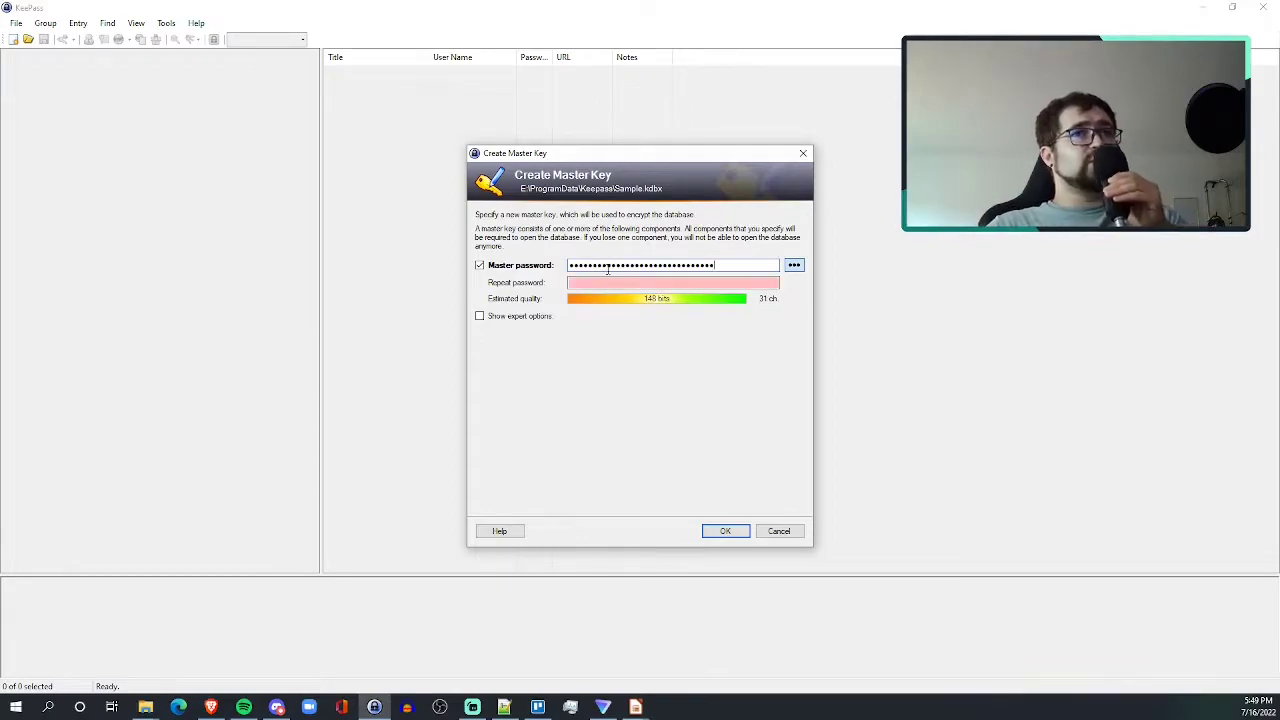
left_click(614, 282)
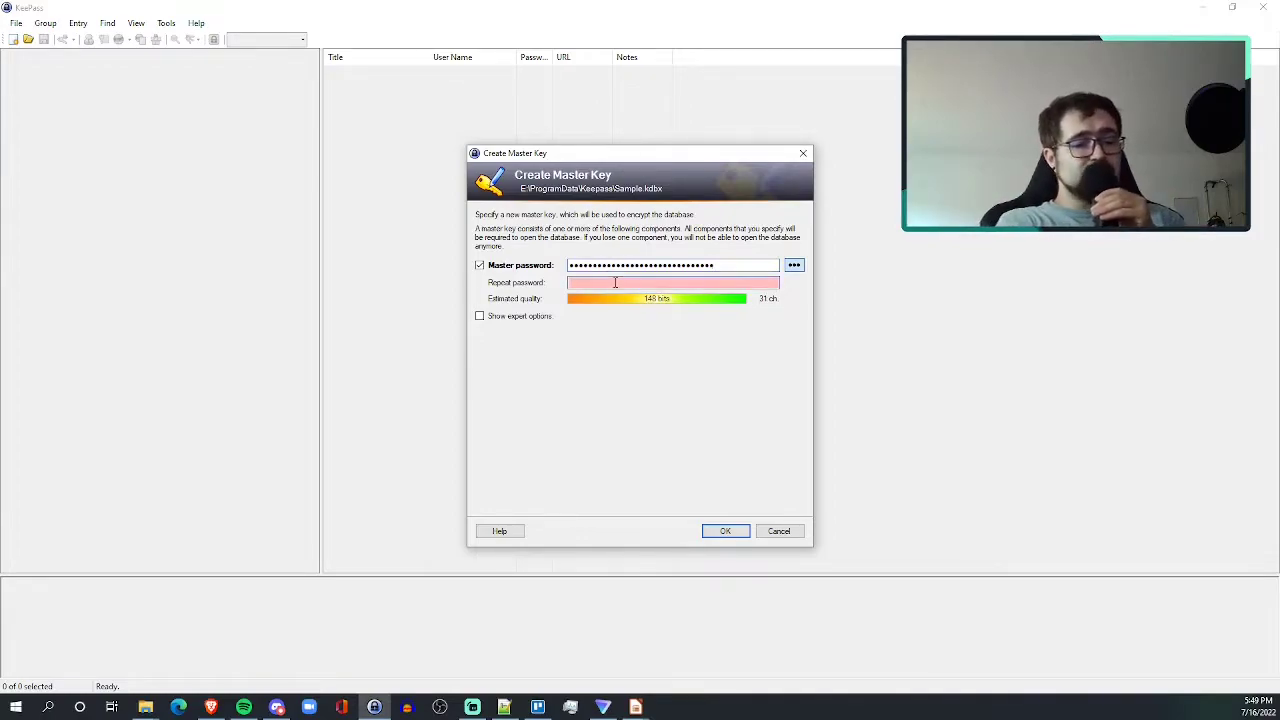
key("ctrl+v")
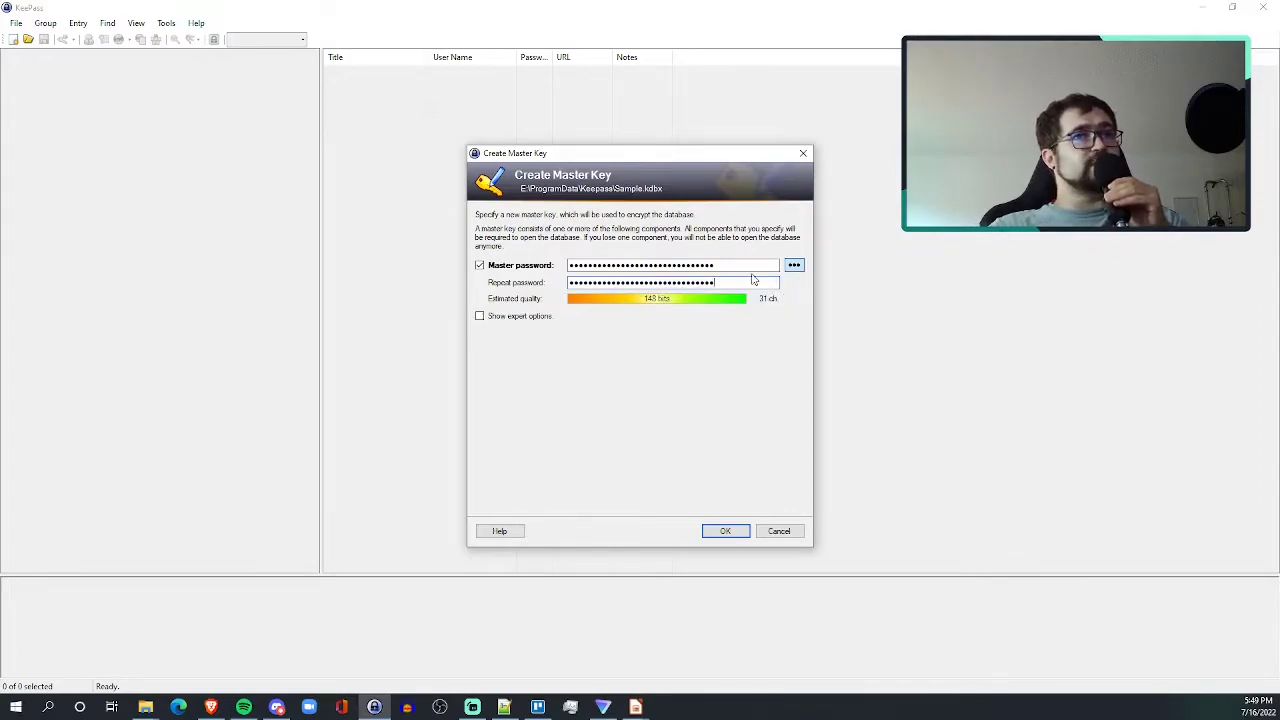
left_click(504, 707)
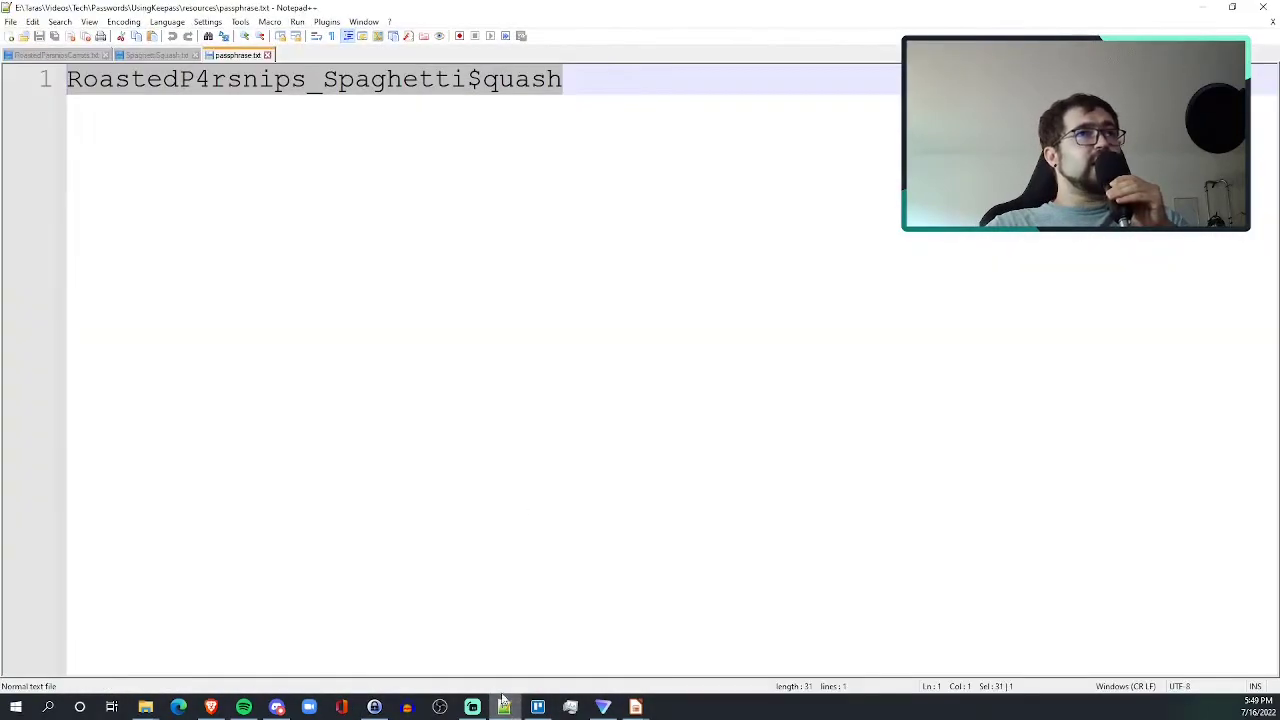
Step: Add a test line 'Roas' below the passphrase, then delete it so only the passphrase remains
left_click(674, 113)
key("Return")
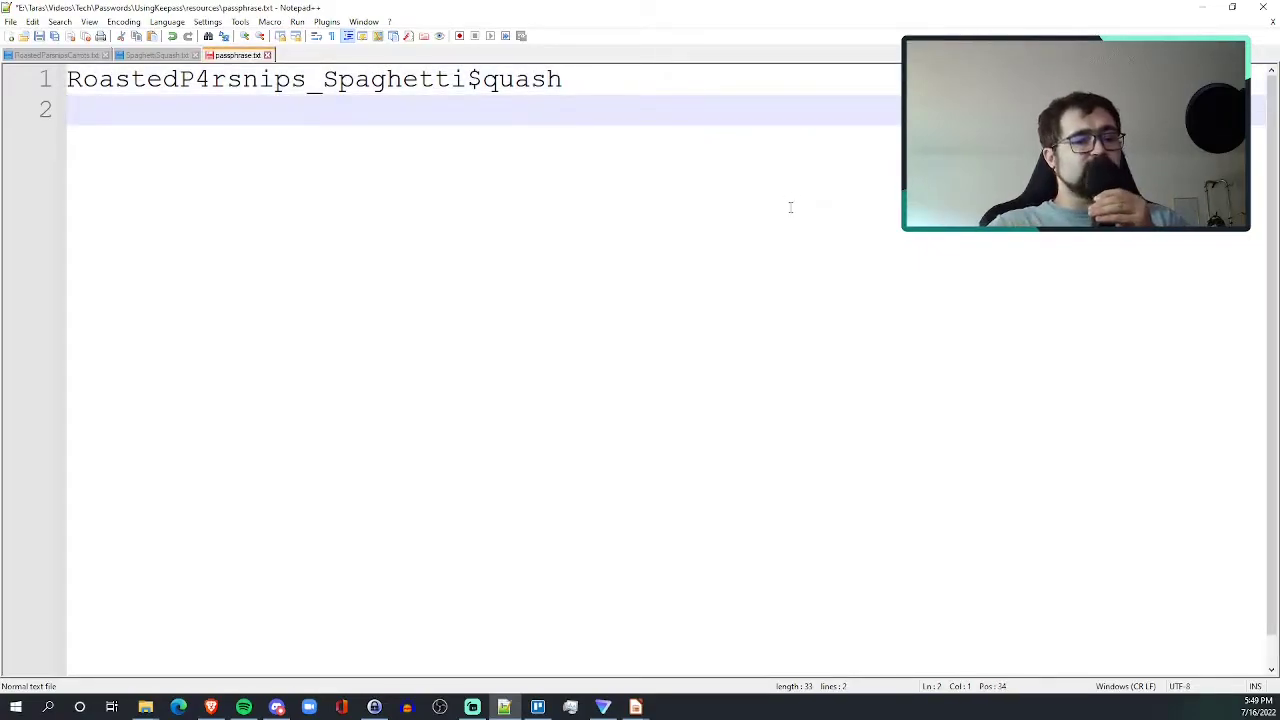
type("Ro")
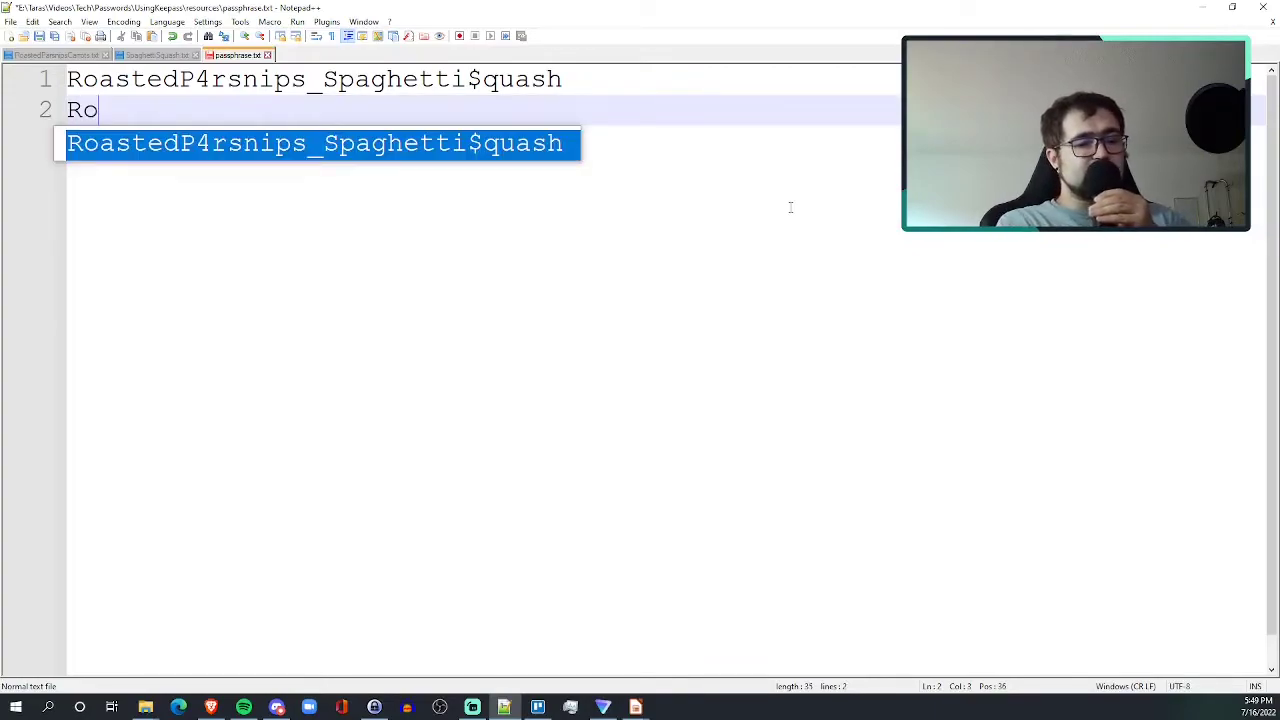
type("as")
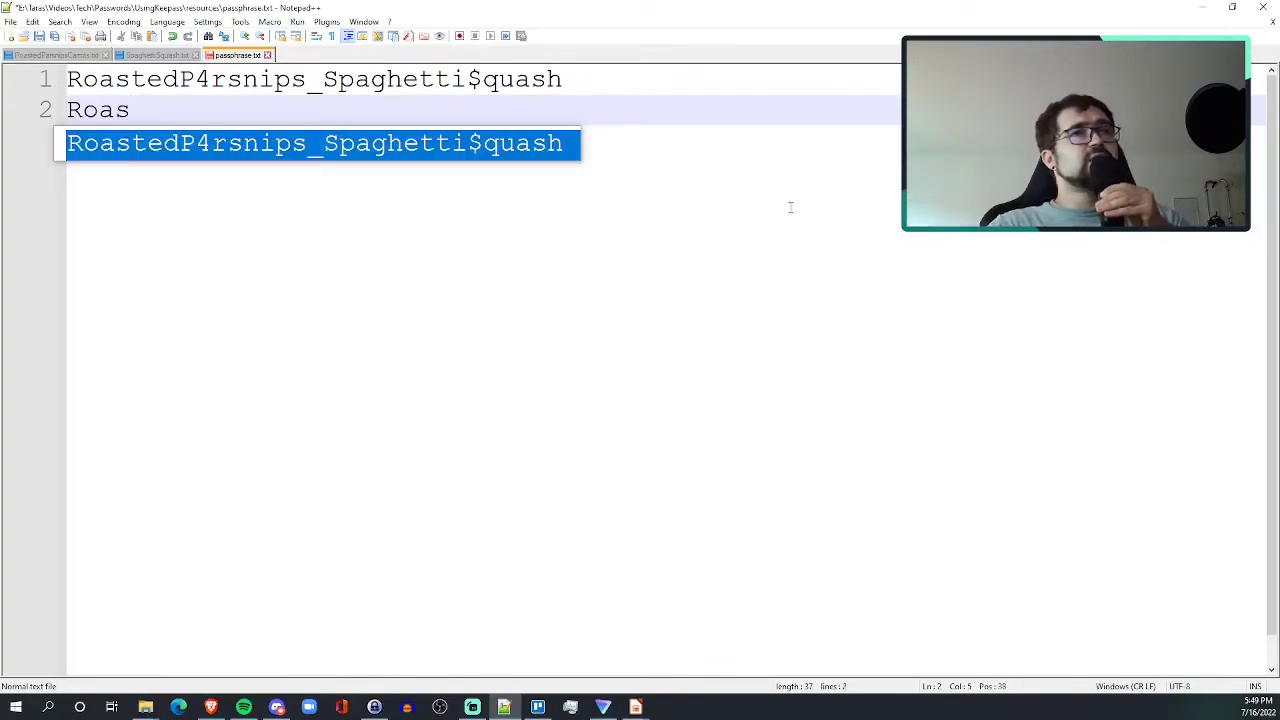
left_click(734, 80)
left_click_drag(734, 80, 734, 120)
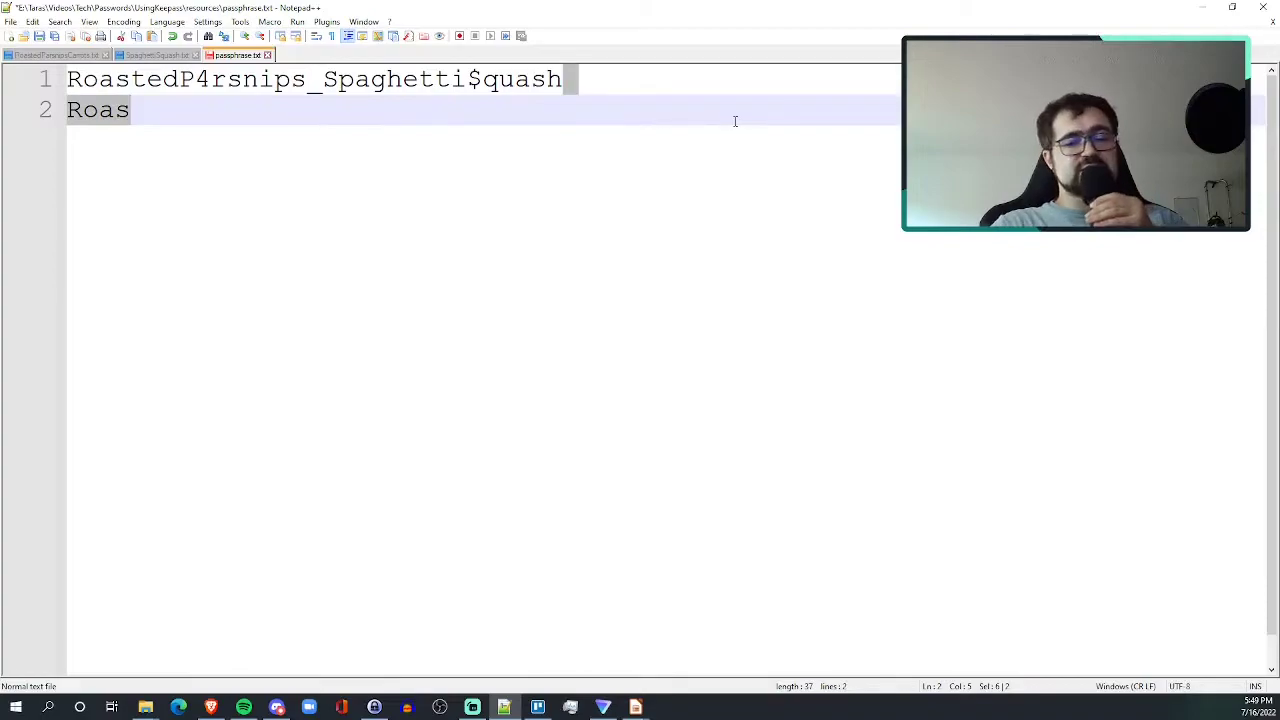
key("BackSpace")
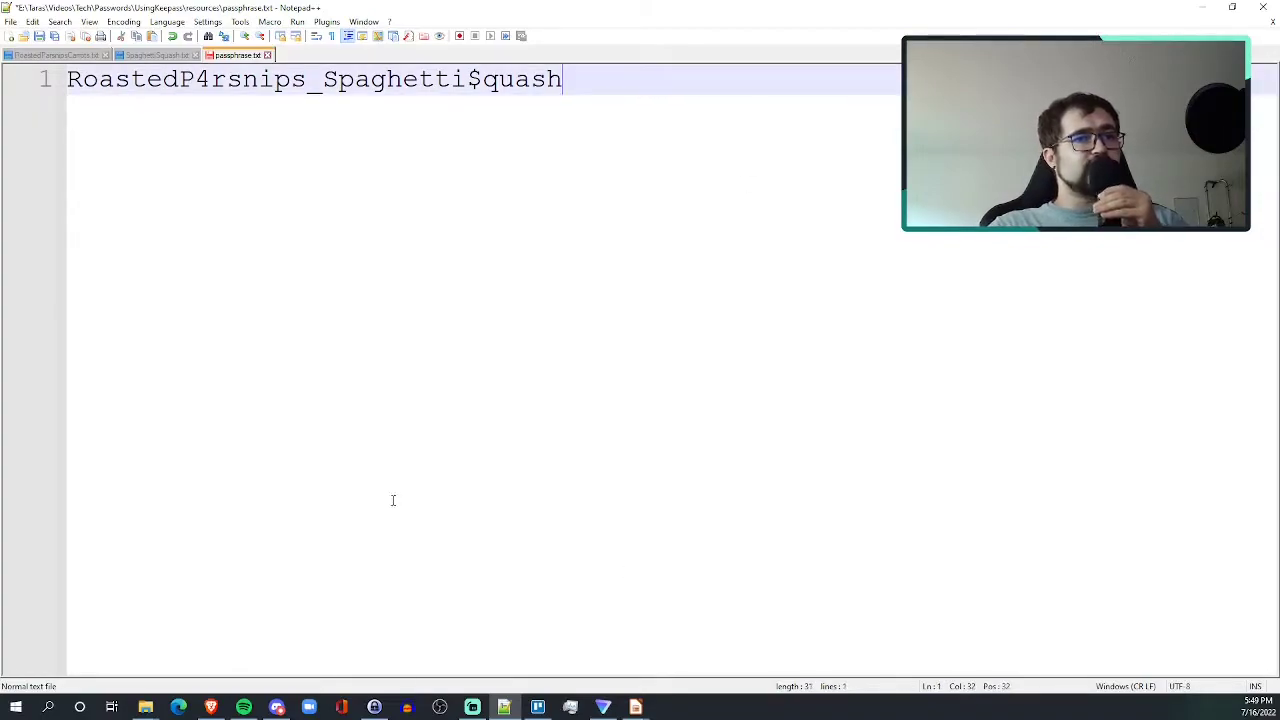
left_click(374, 707)
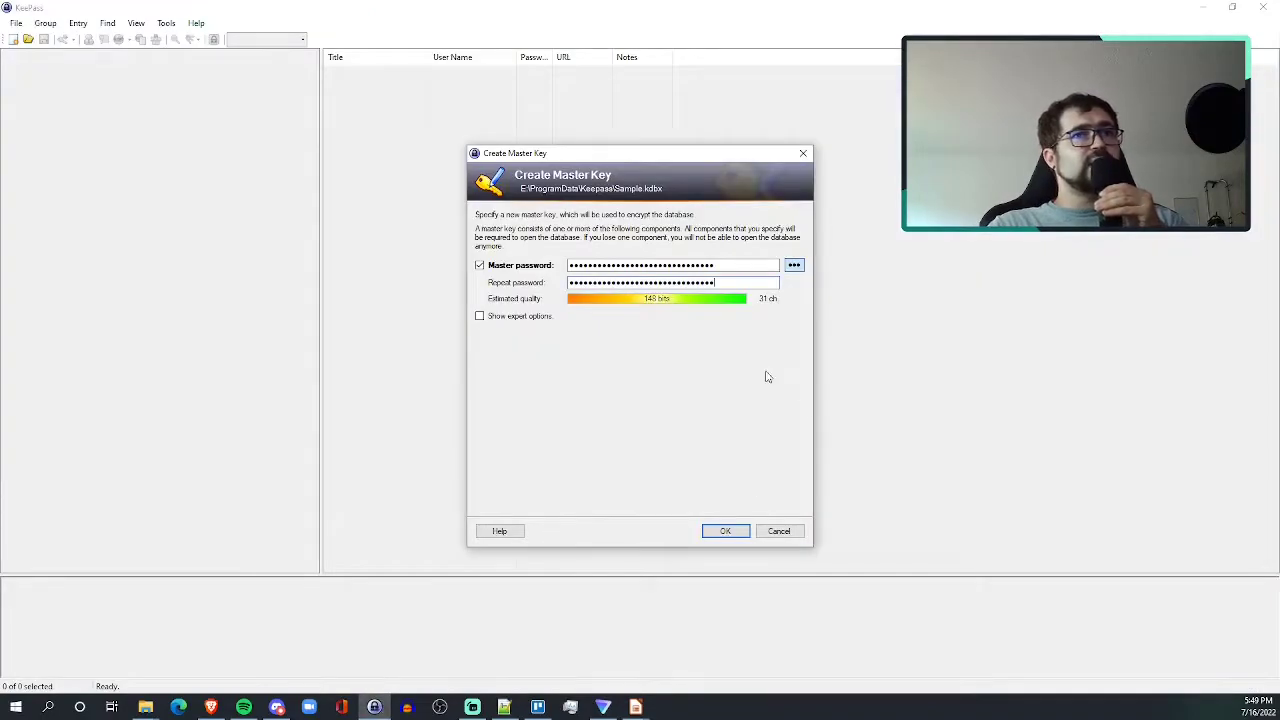
Step: Confirm the master key, review the Security, Compression, Recycle Bin and Advanced settings, and accept them
left_click(724, 531)
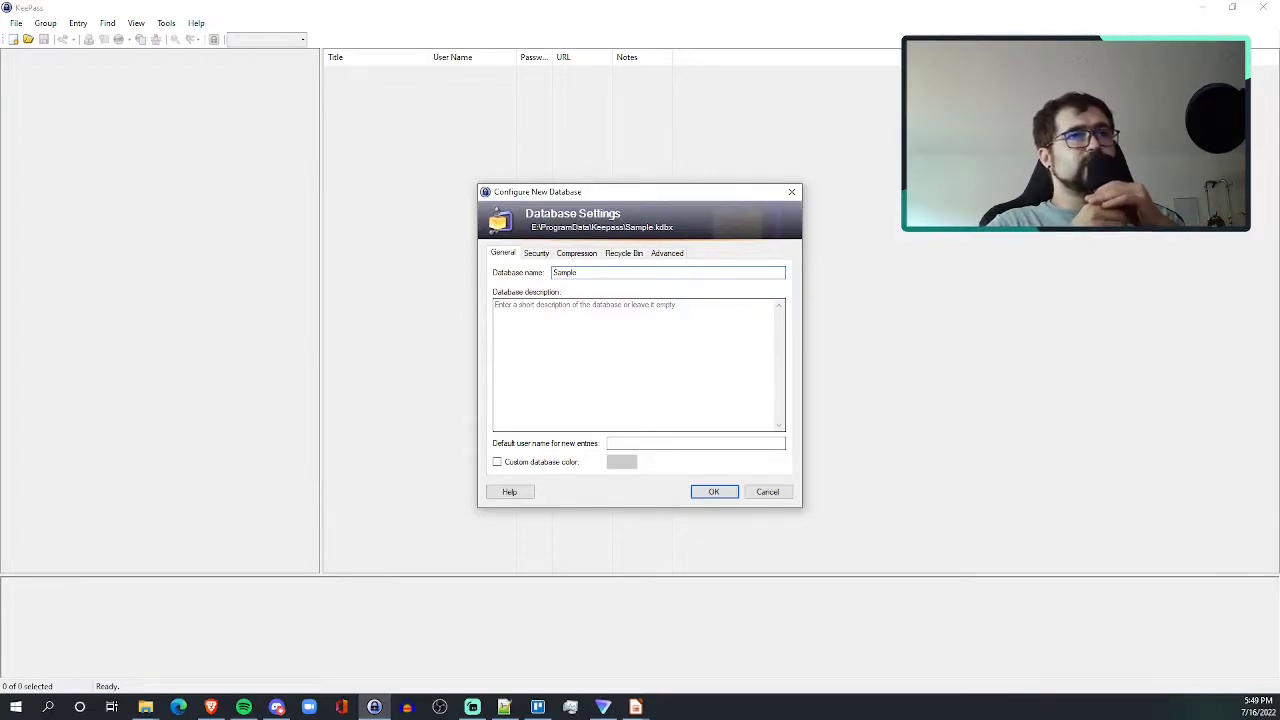
left_click(669, 330)
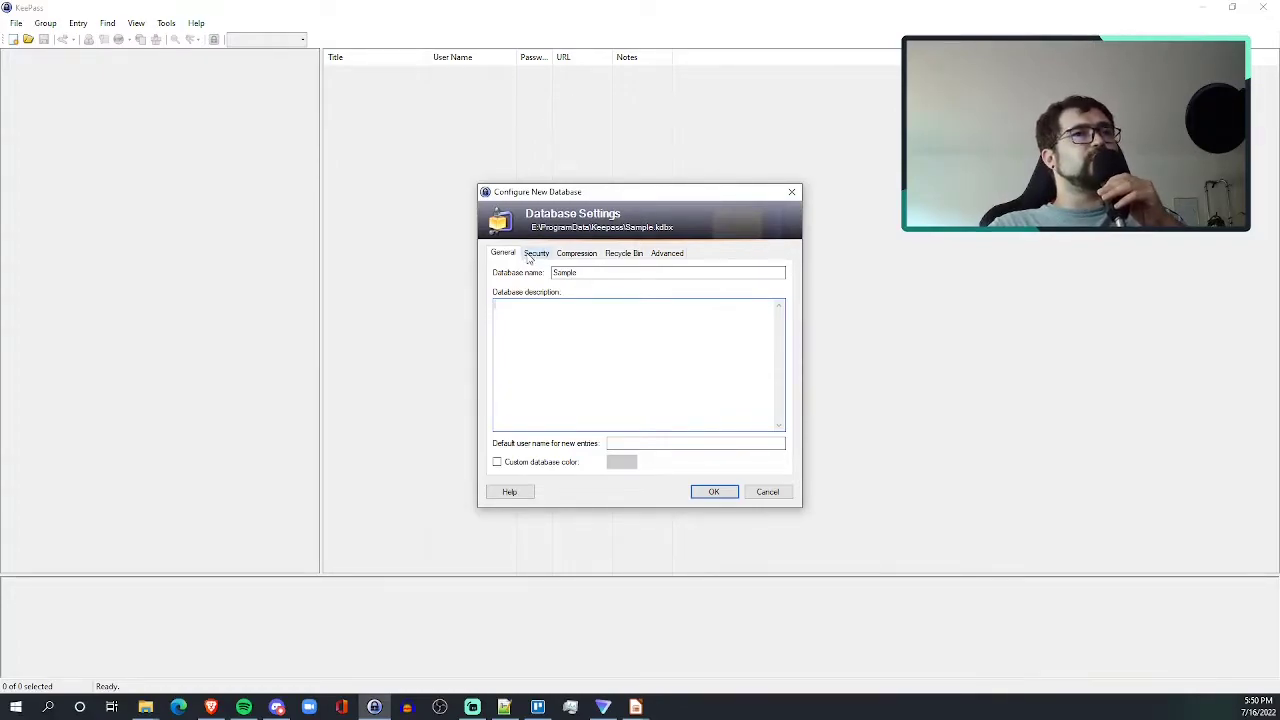
left_click(537, 255)
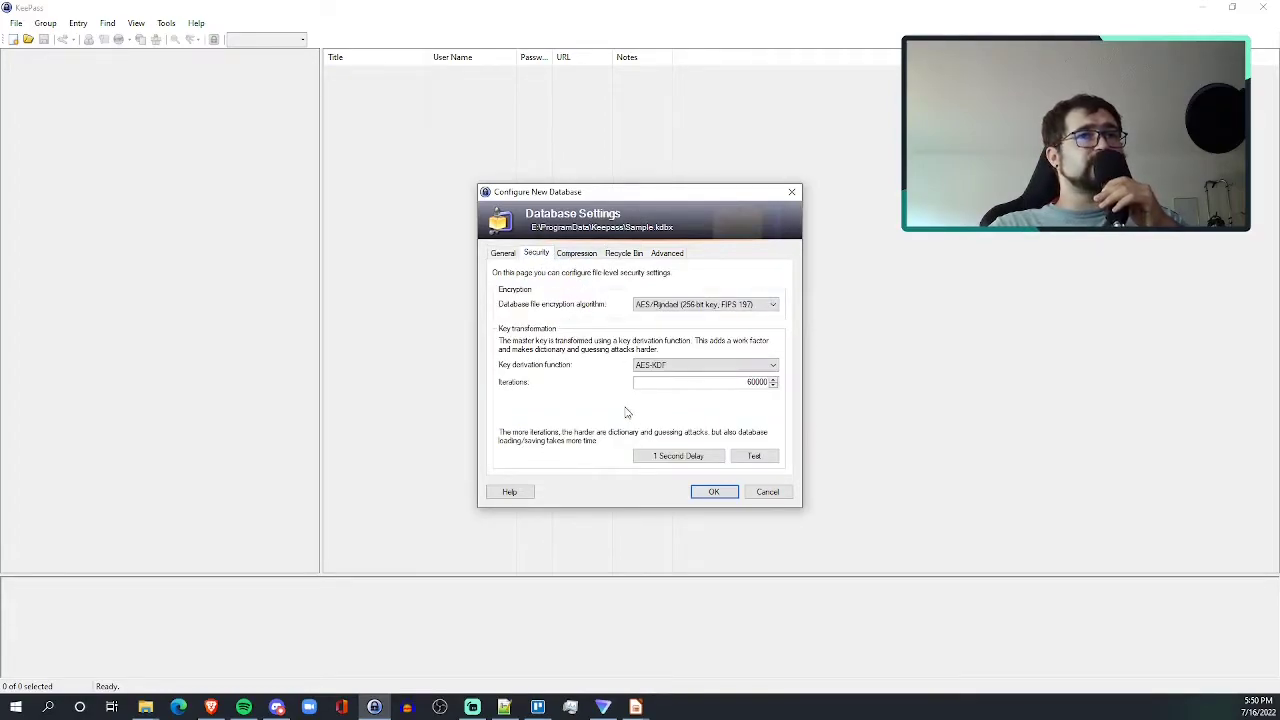
left_click(578, 256)
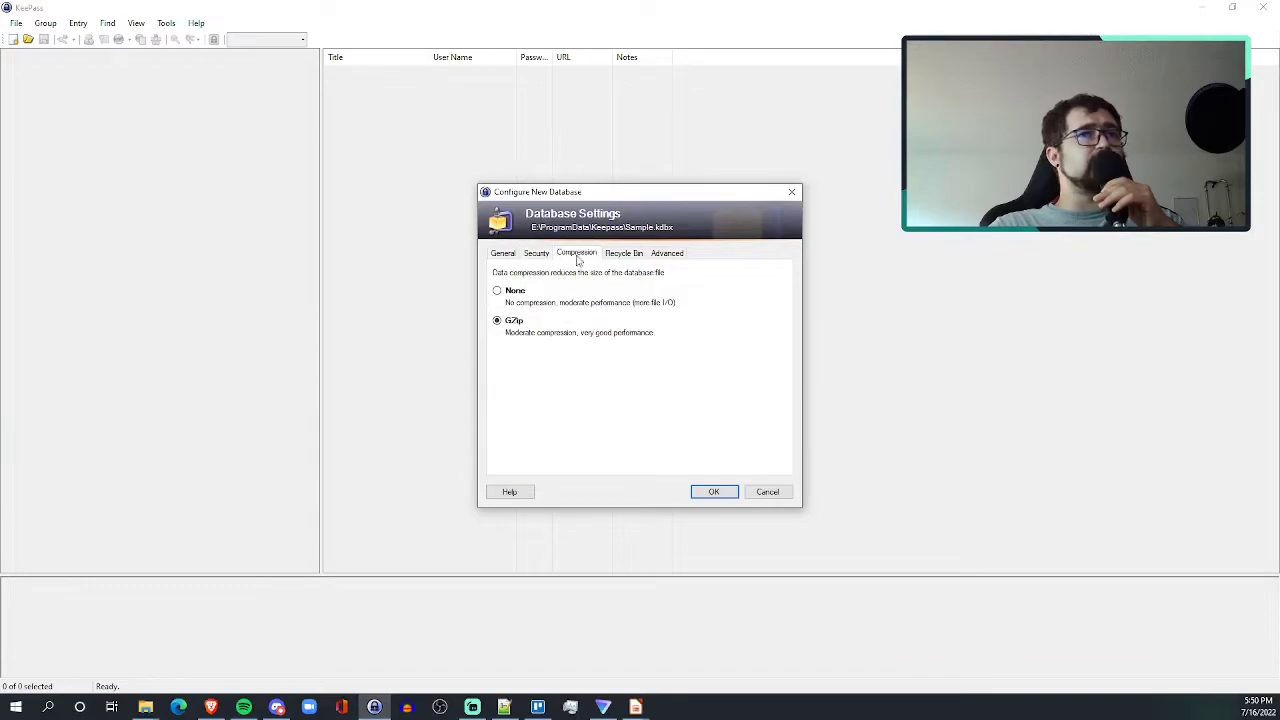
left_click(627, 256)
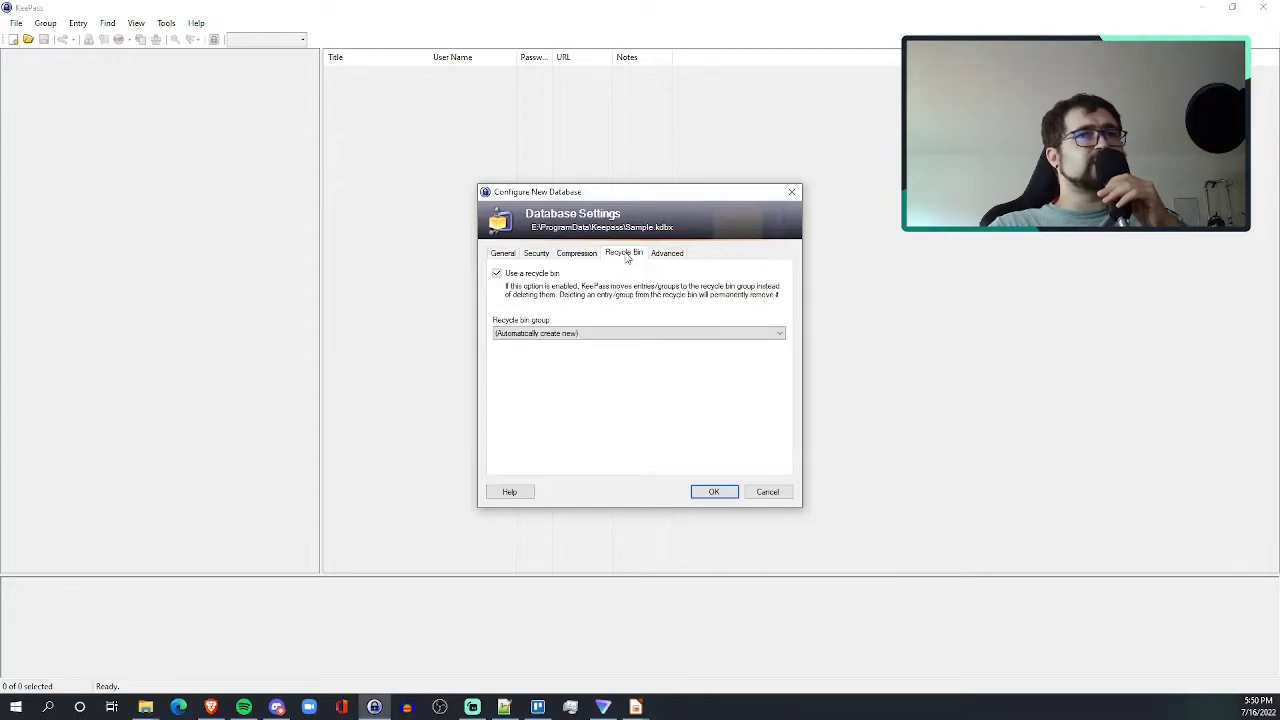
left_click(665, 254)
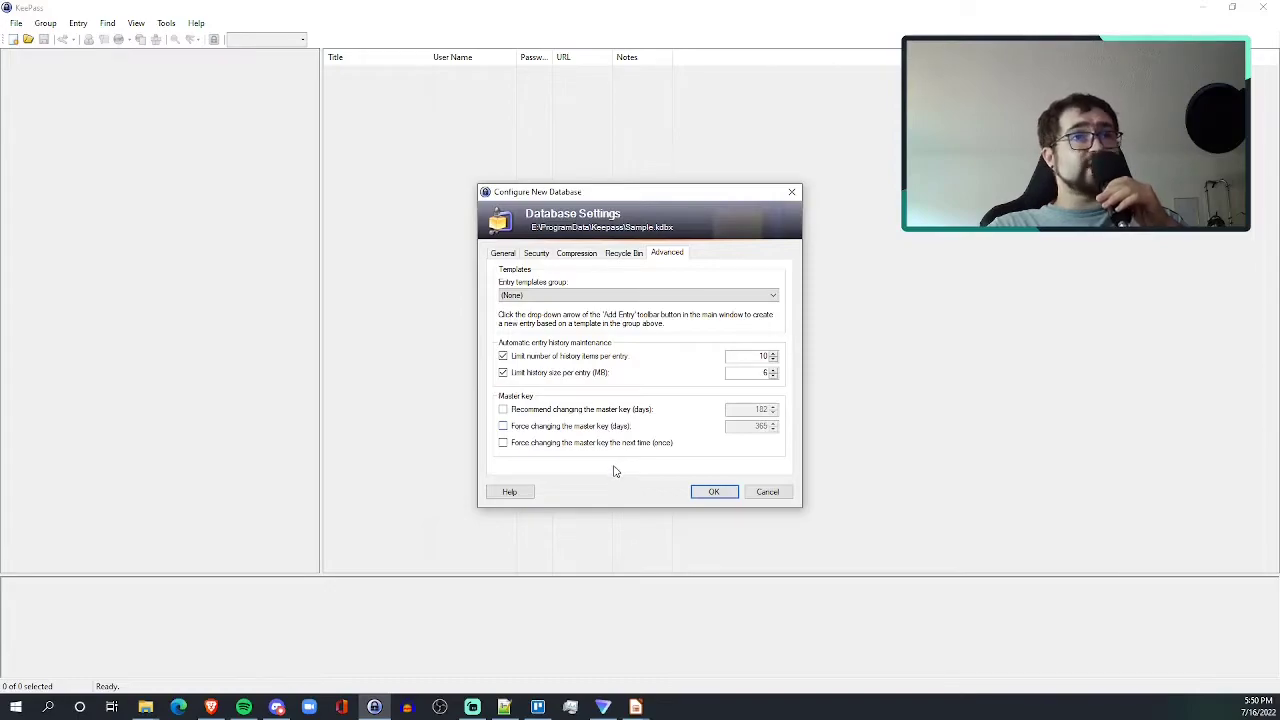
left_click(714, 492)
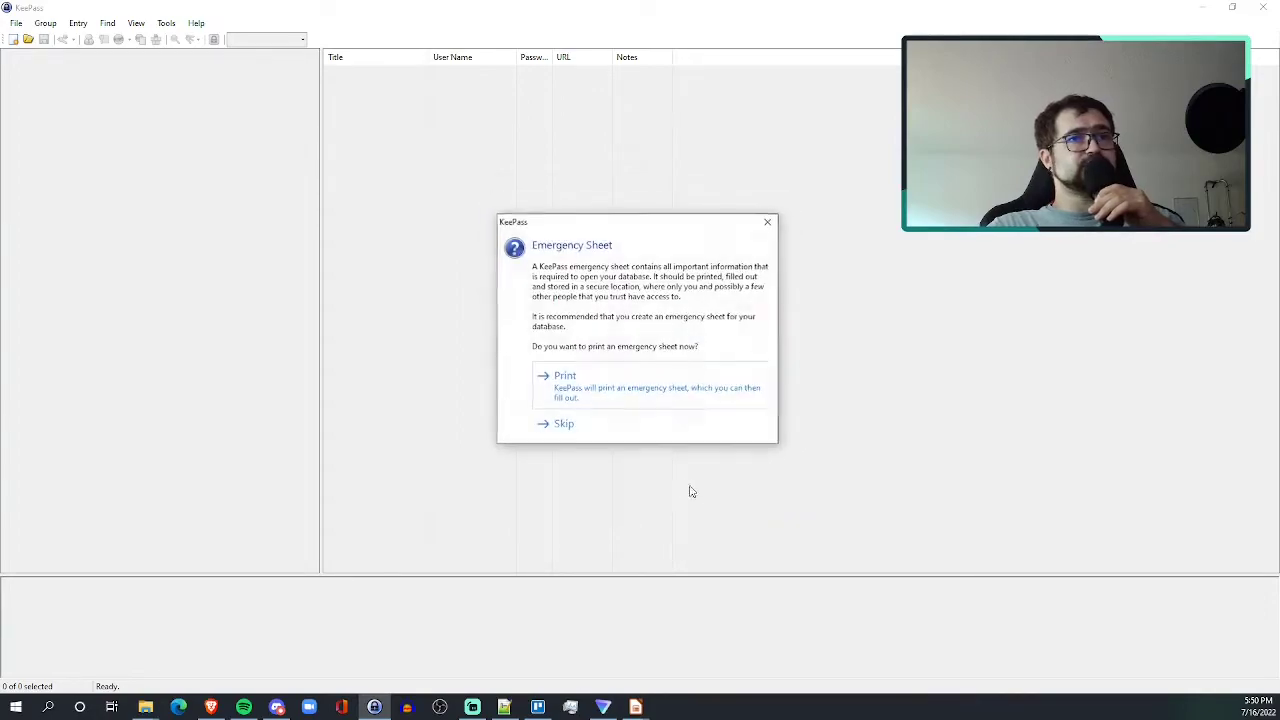
Step: Print the emergency sheet with Microsoft Print to PDF, saving it as SampleKeepassES
left_click(585, 397)
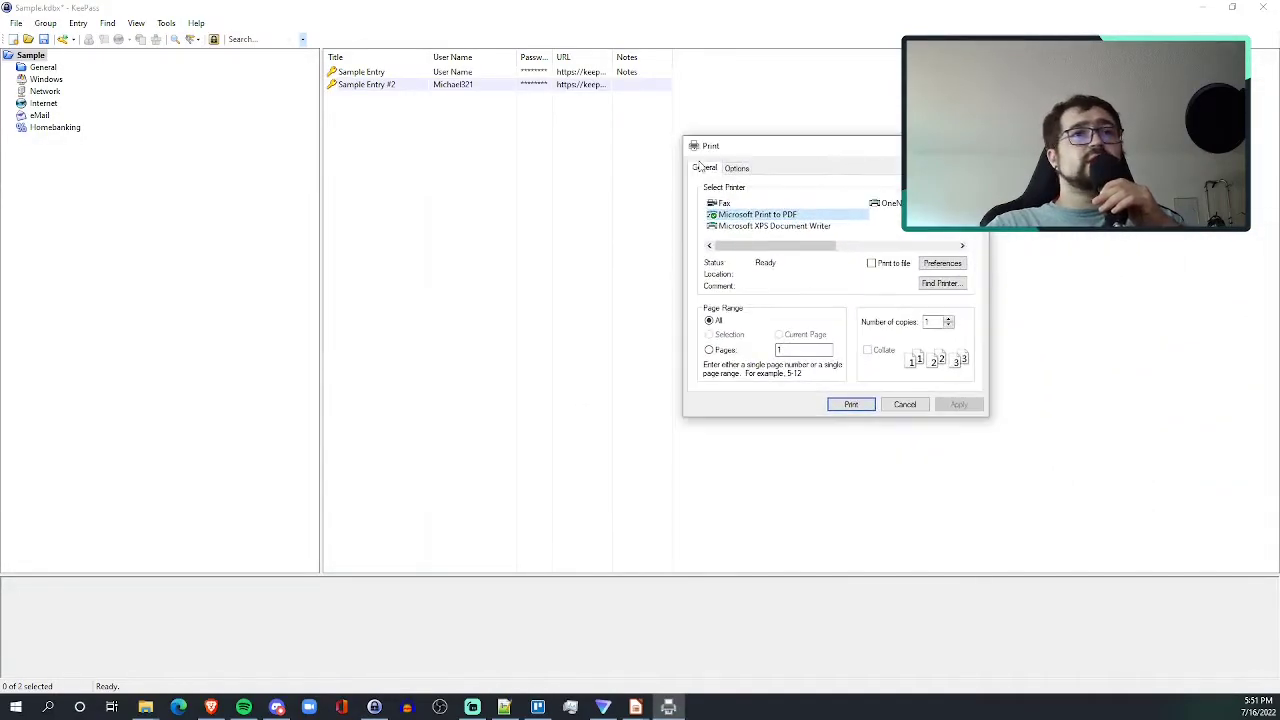
left_click(851, 405)
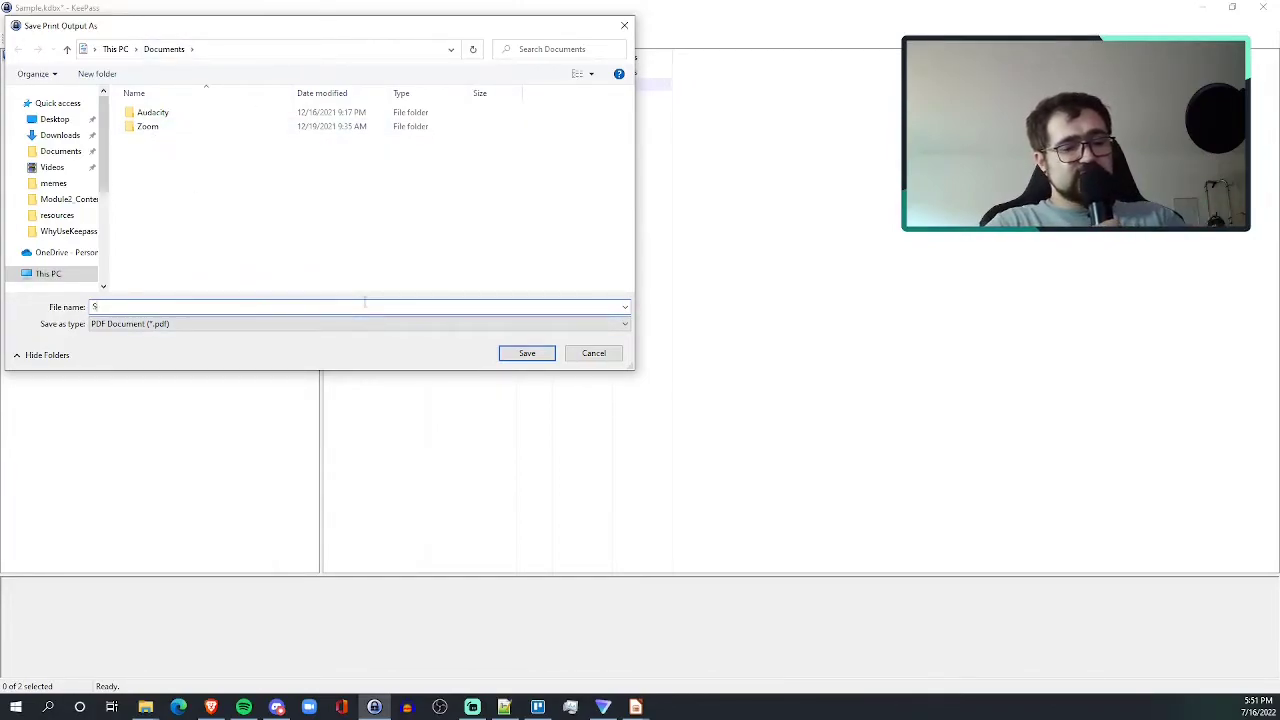
type("SampleKeepassES")
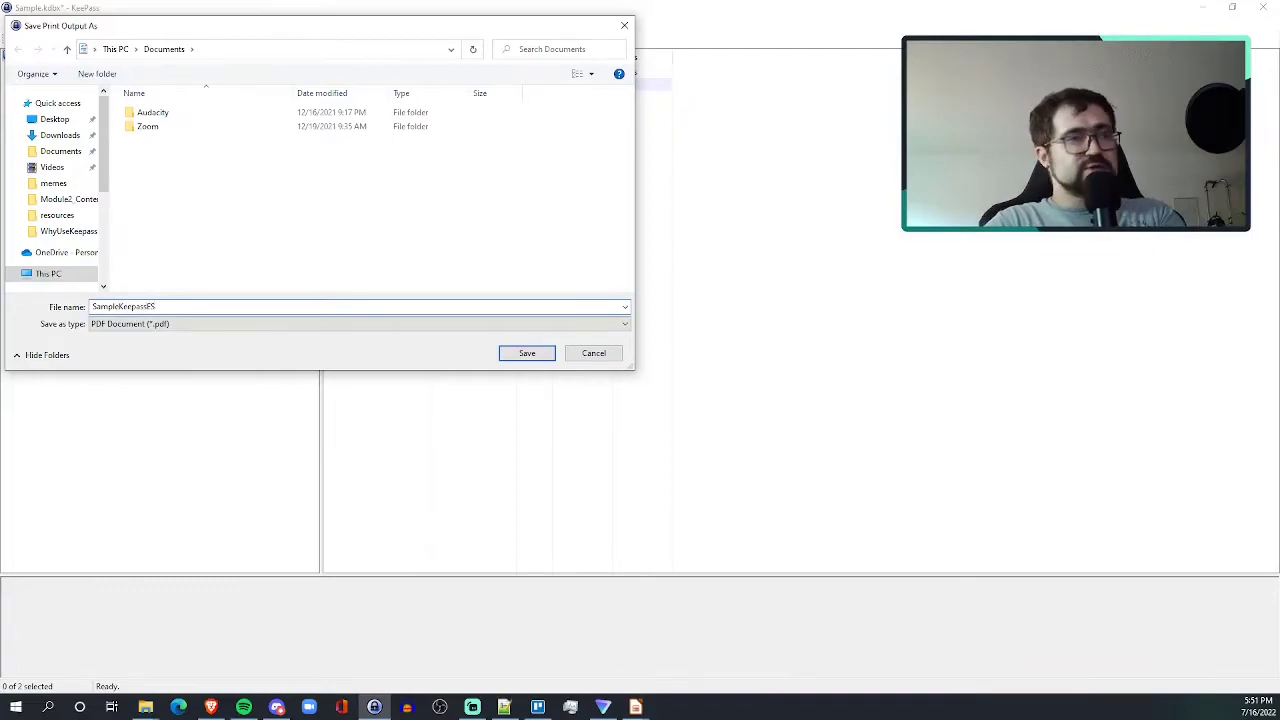
key("Return")
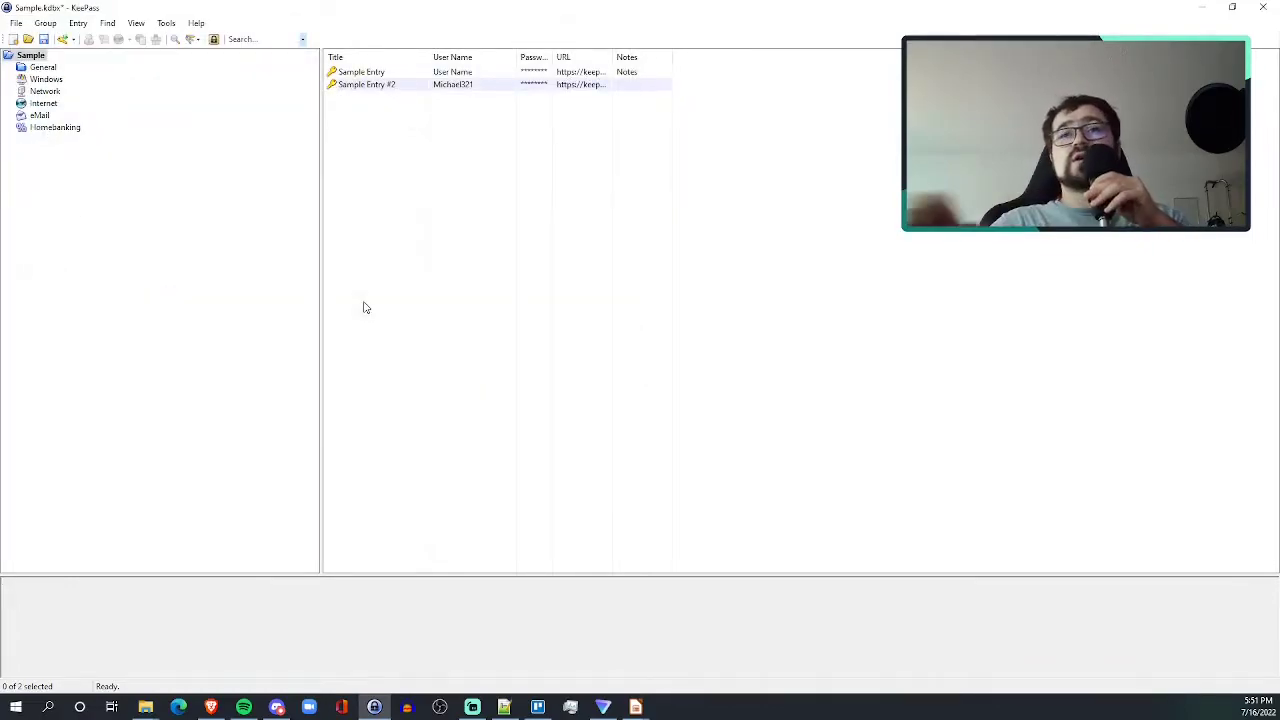
mouse_move(145, 706)
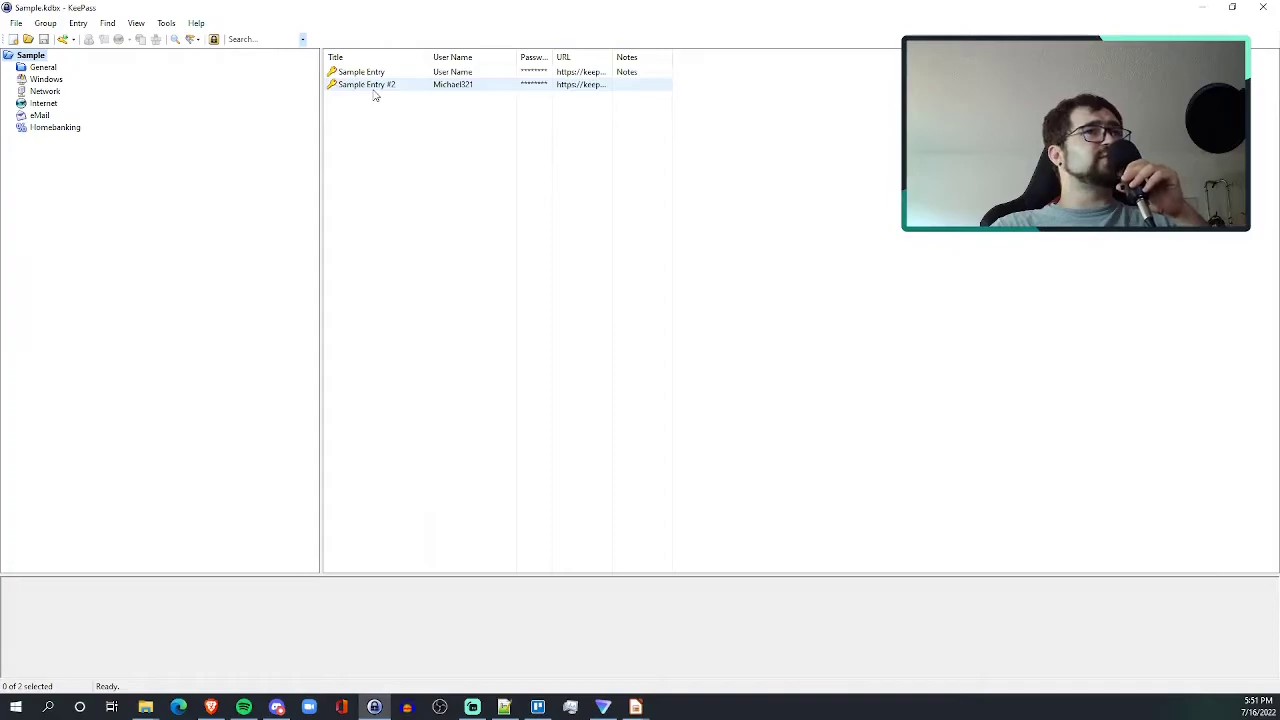
left_click(32, 66)
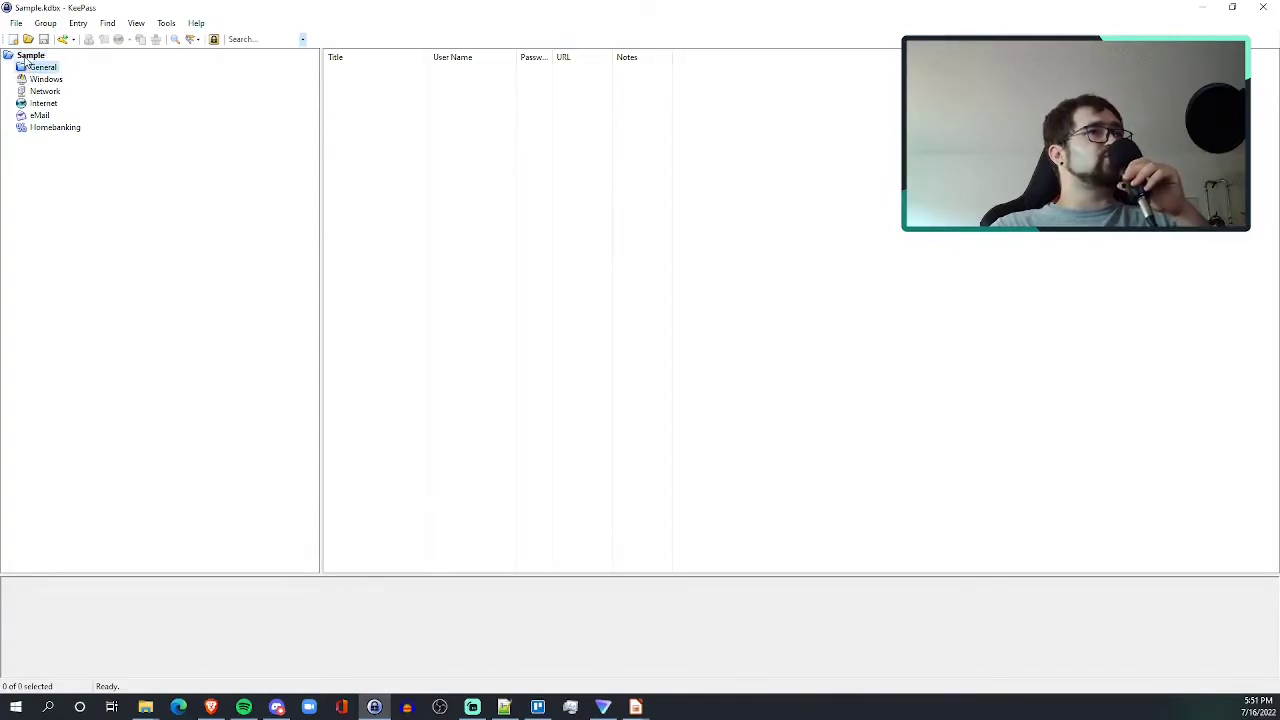
left_click(30, 56)
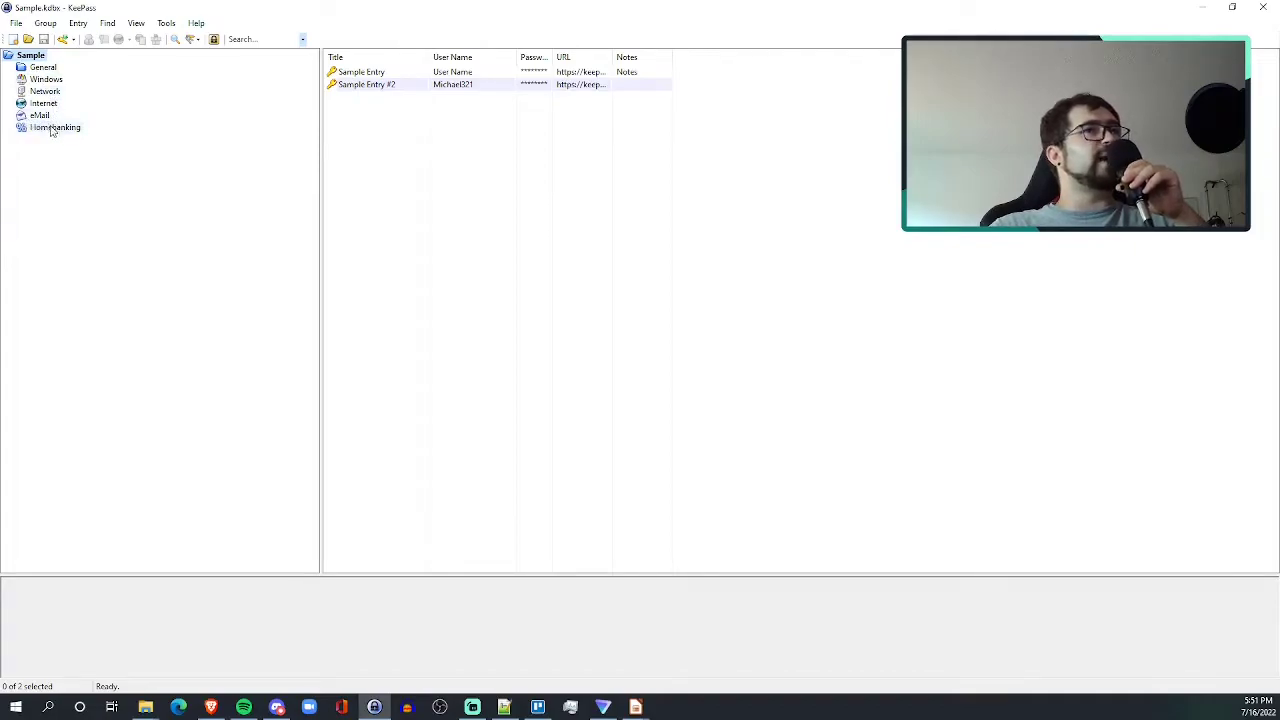
right_click(36, 58)
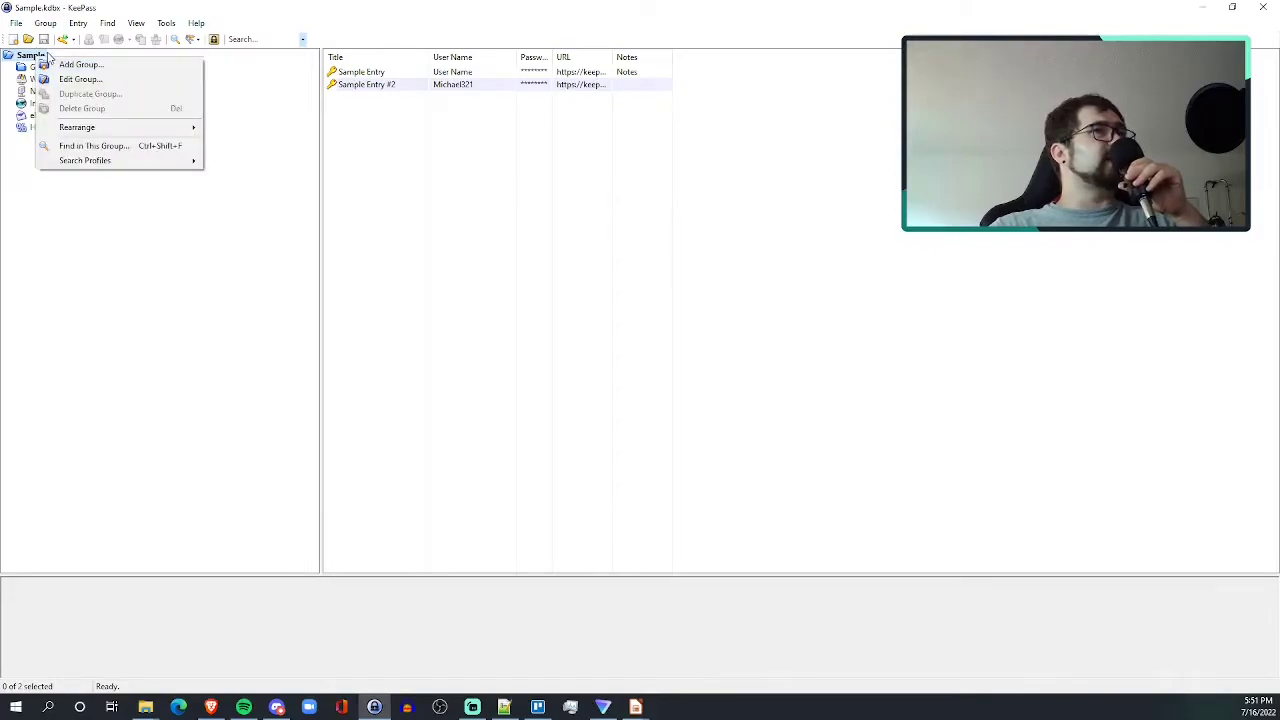
left_click(143, 222)
right_click(38, 59)
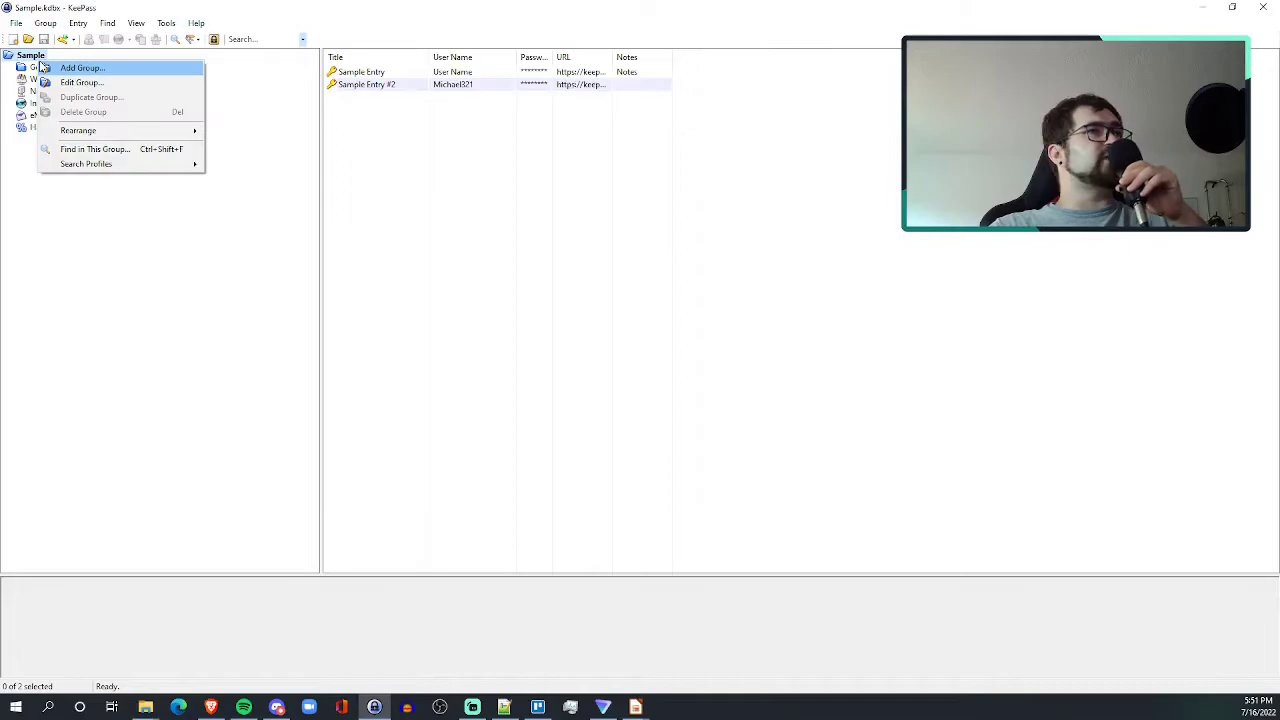
left_click(266, 414)
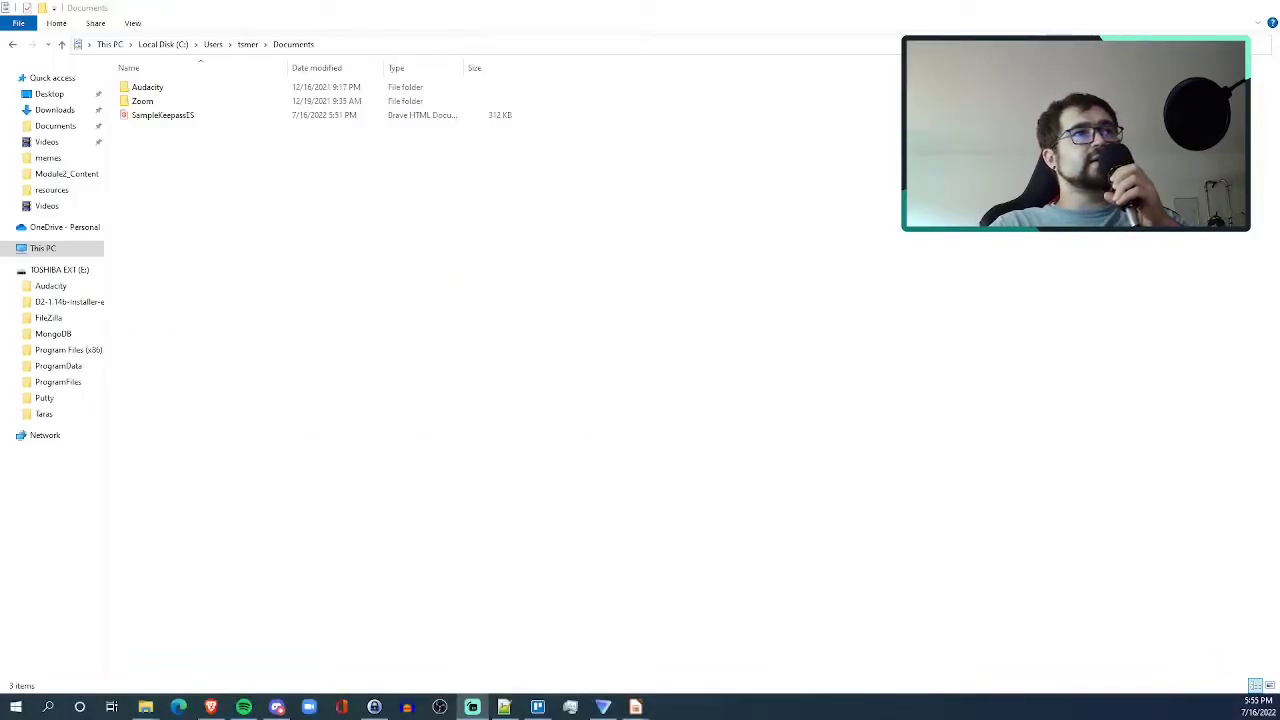
Step: Open SampleKeepassES from the Documents folder to view it in Brave
left_click(486, 347)
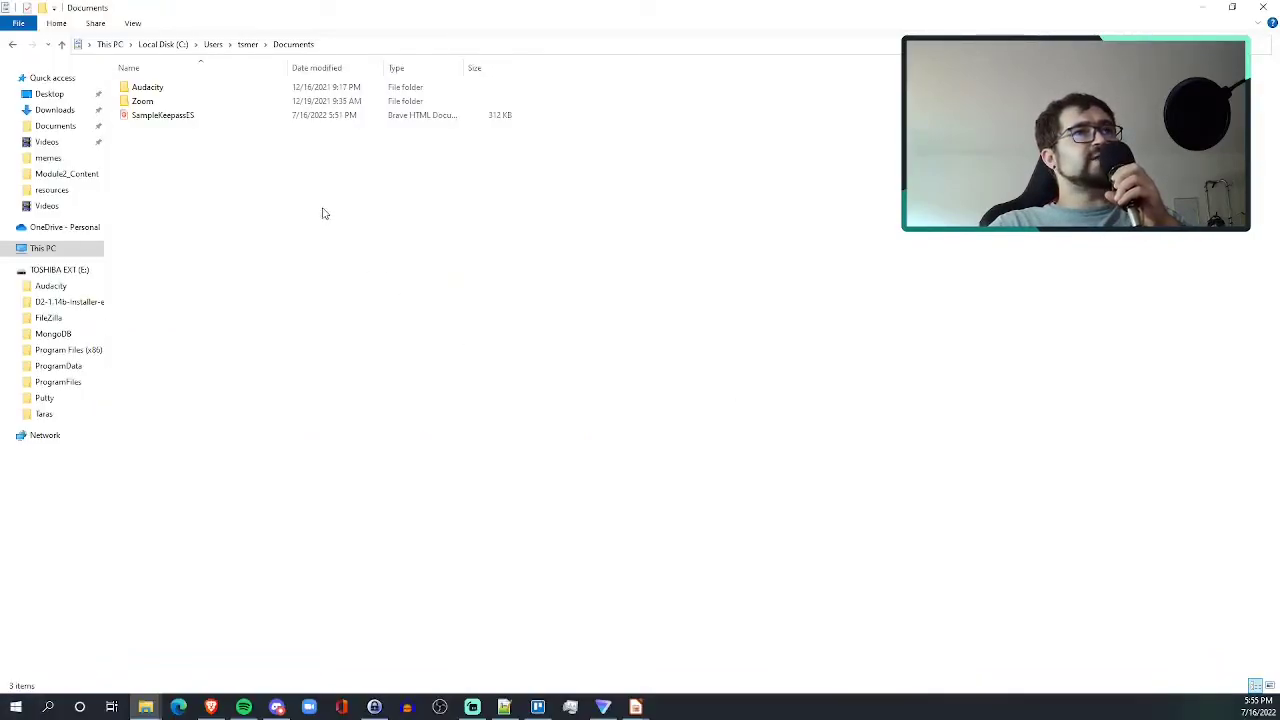
double_click(167, 118)
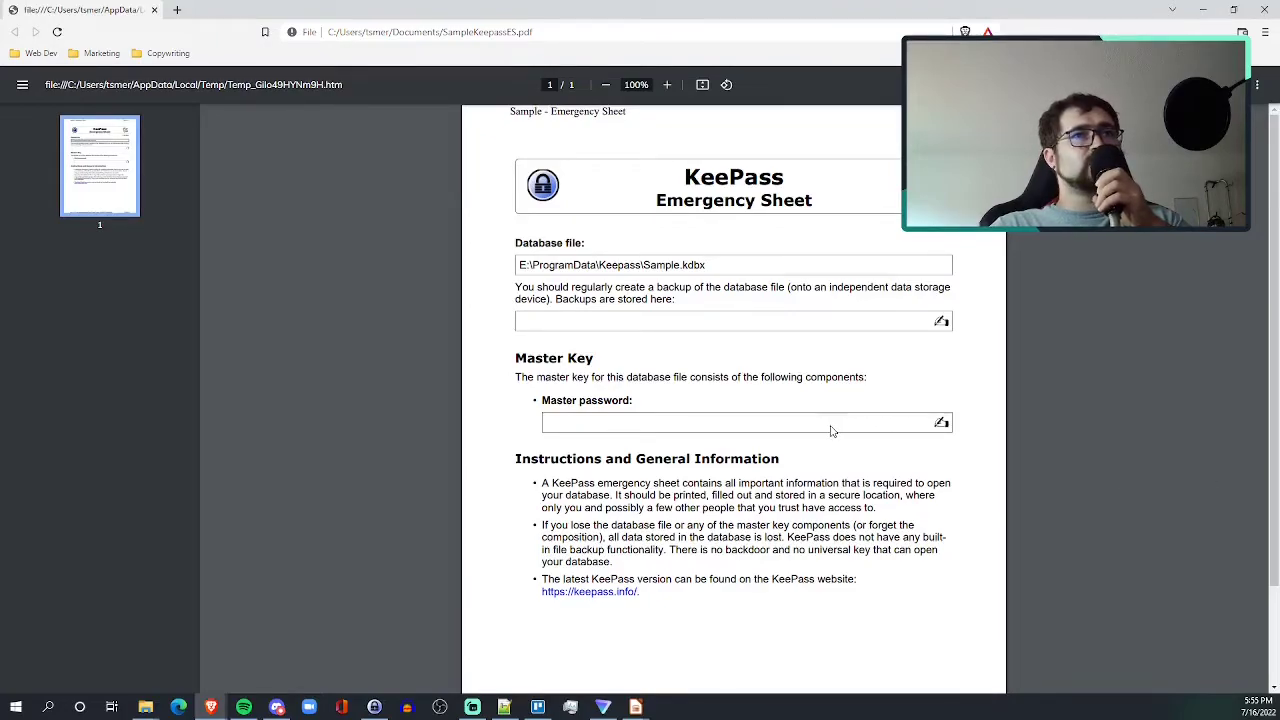
scroll(833, 471, "down", 2)
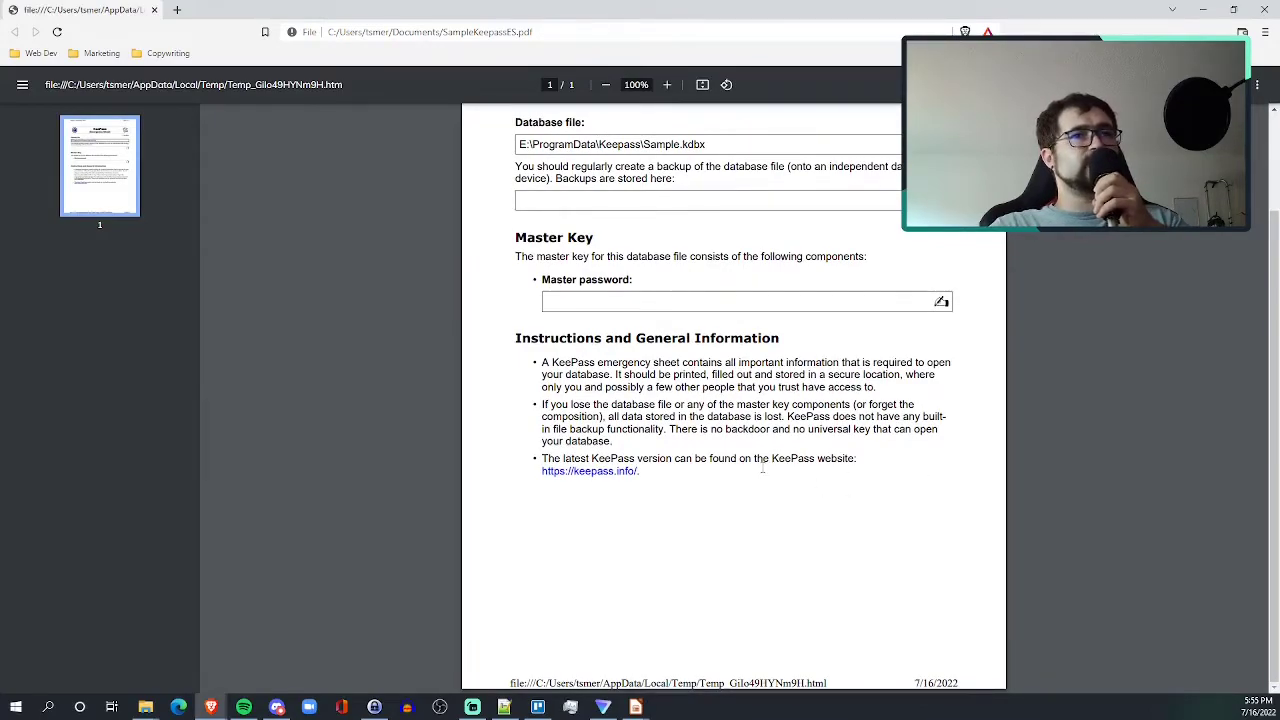
scroll(575, 380, "up", 1)
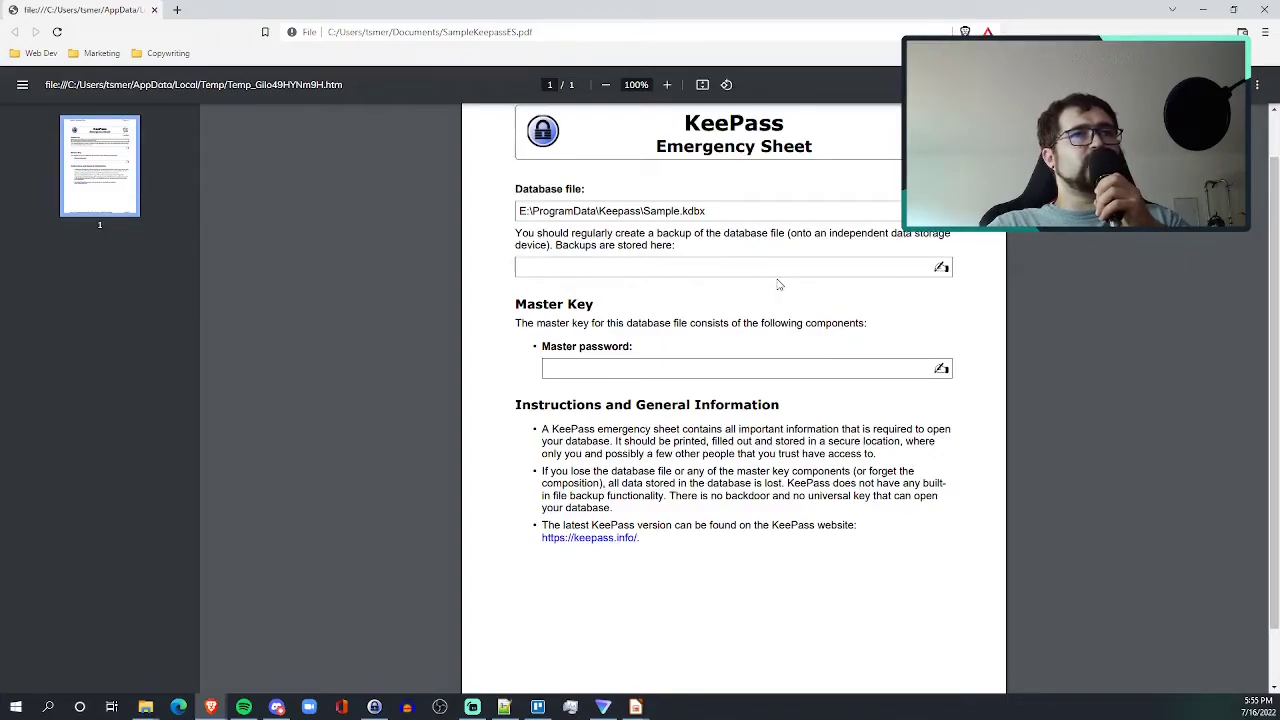
scroll(675, 320, "up", 1)
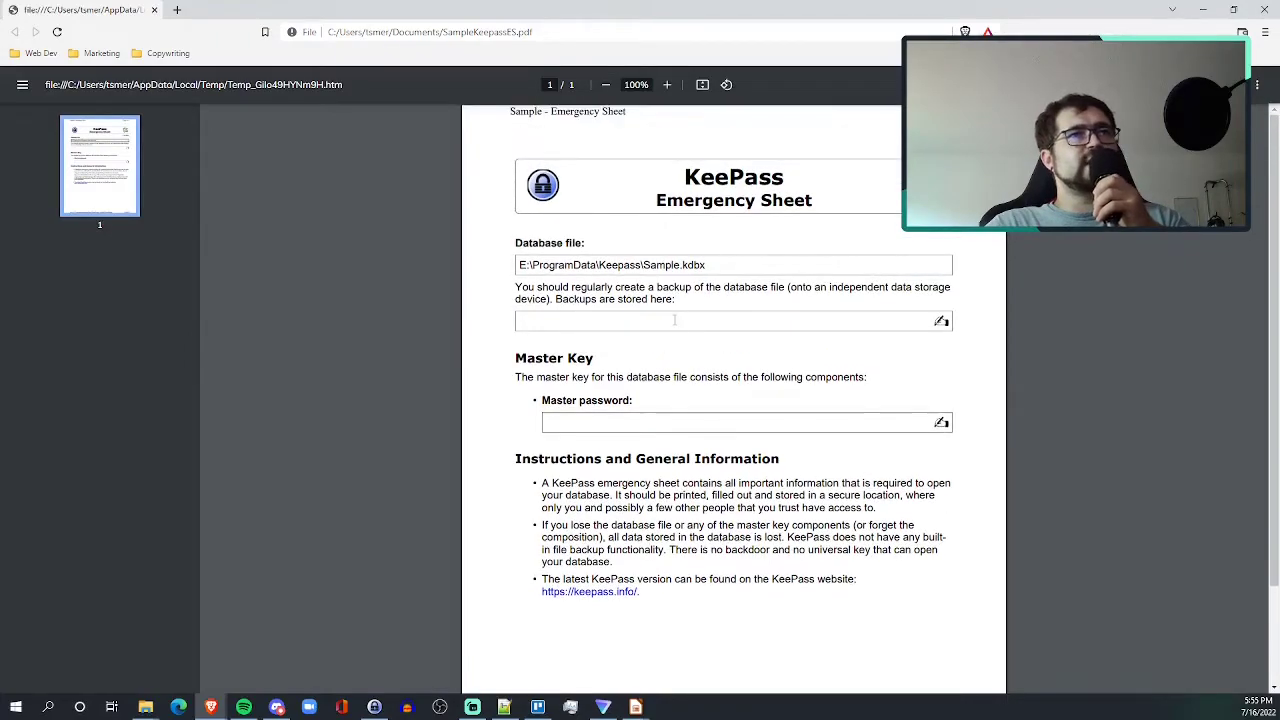
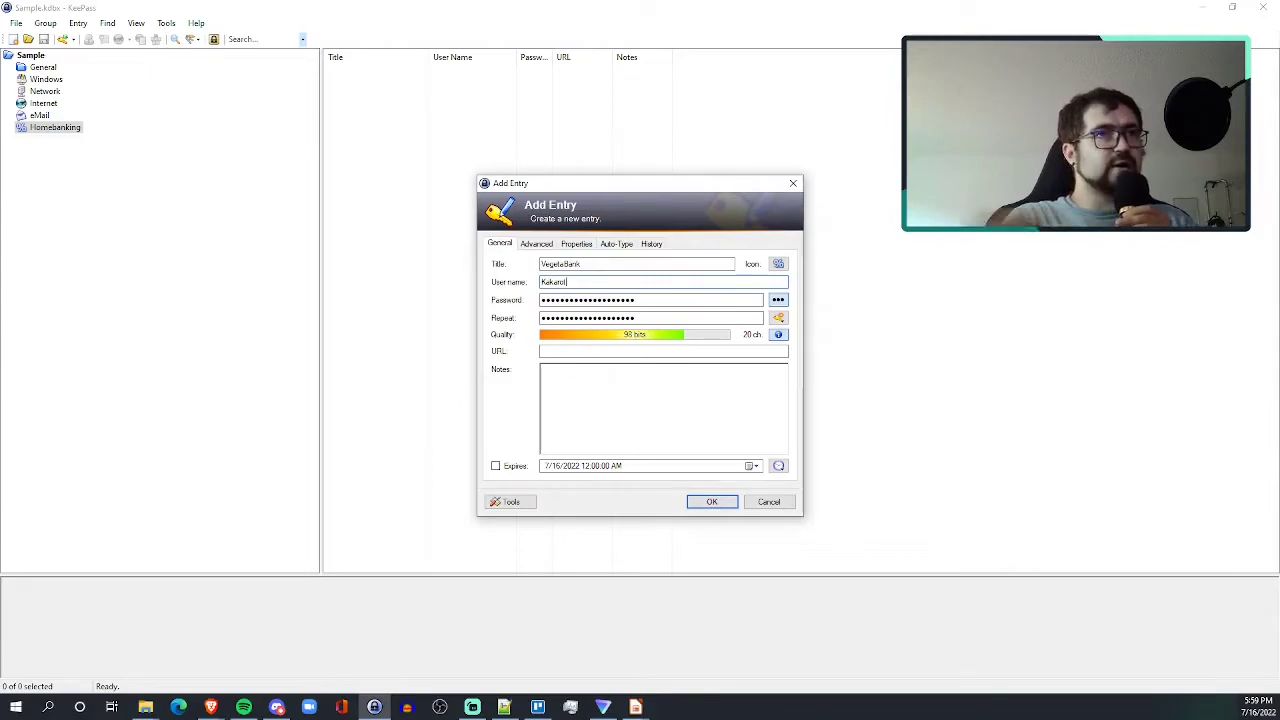
Step: Enter vegetabank.com as the URL of the new VegetaBank entry
left_click(735, 352)
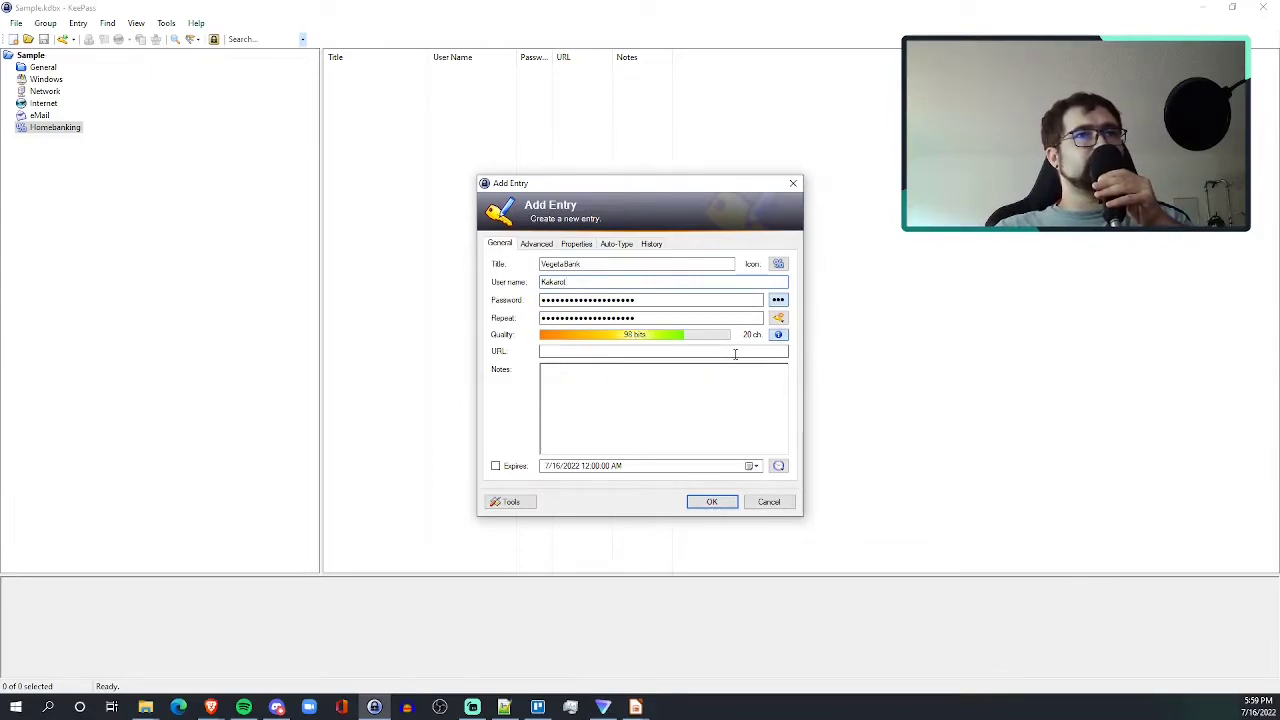
left_click(634, 299)
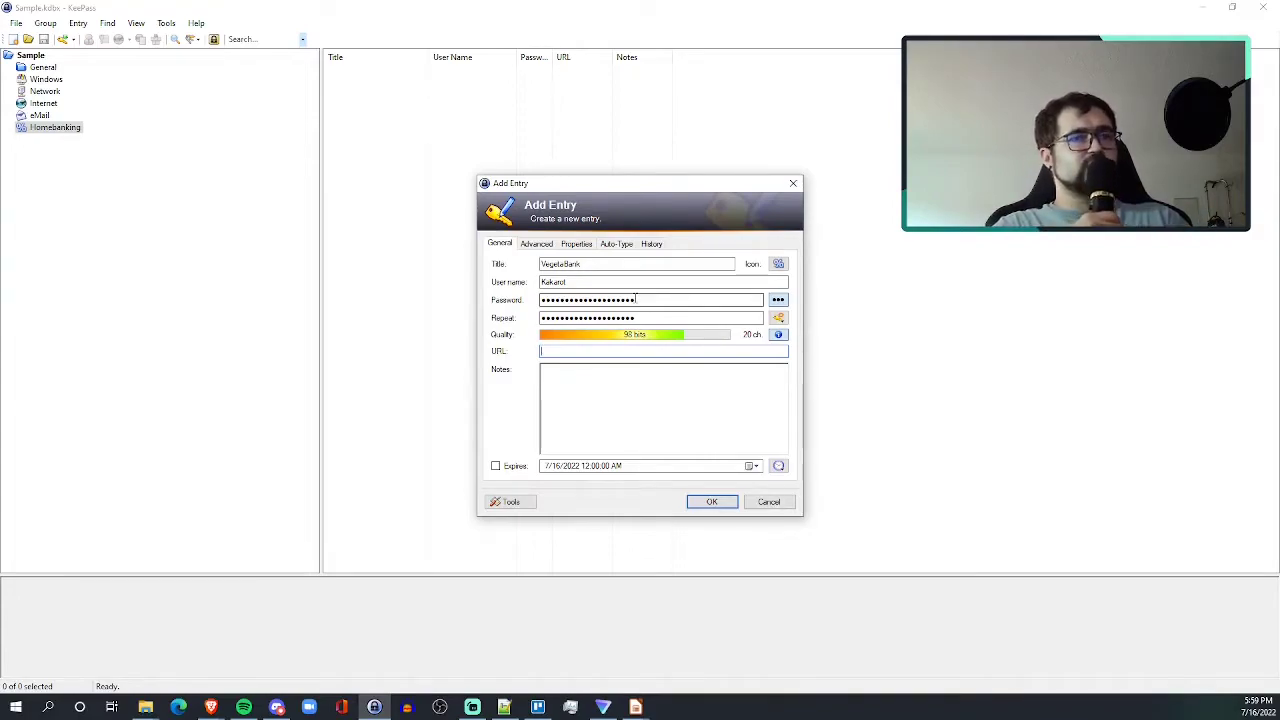
type("vegeta")
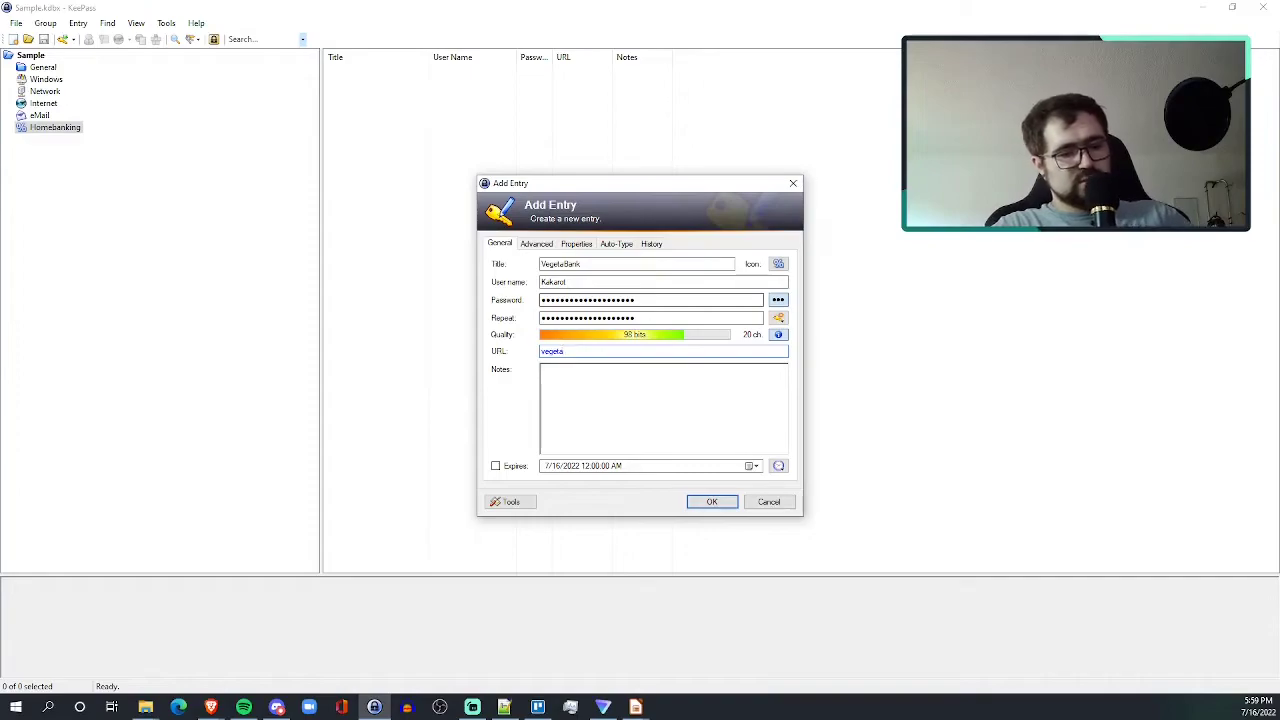
type("bank.c")
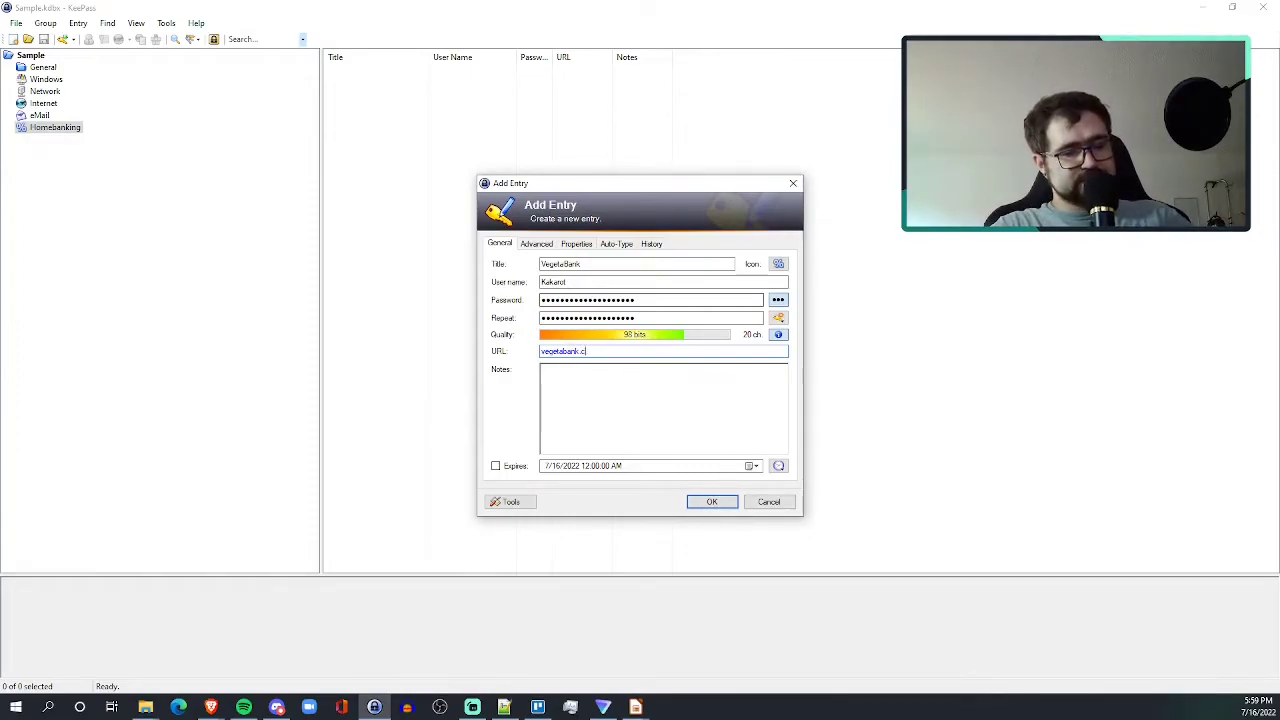
type("om")
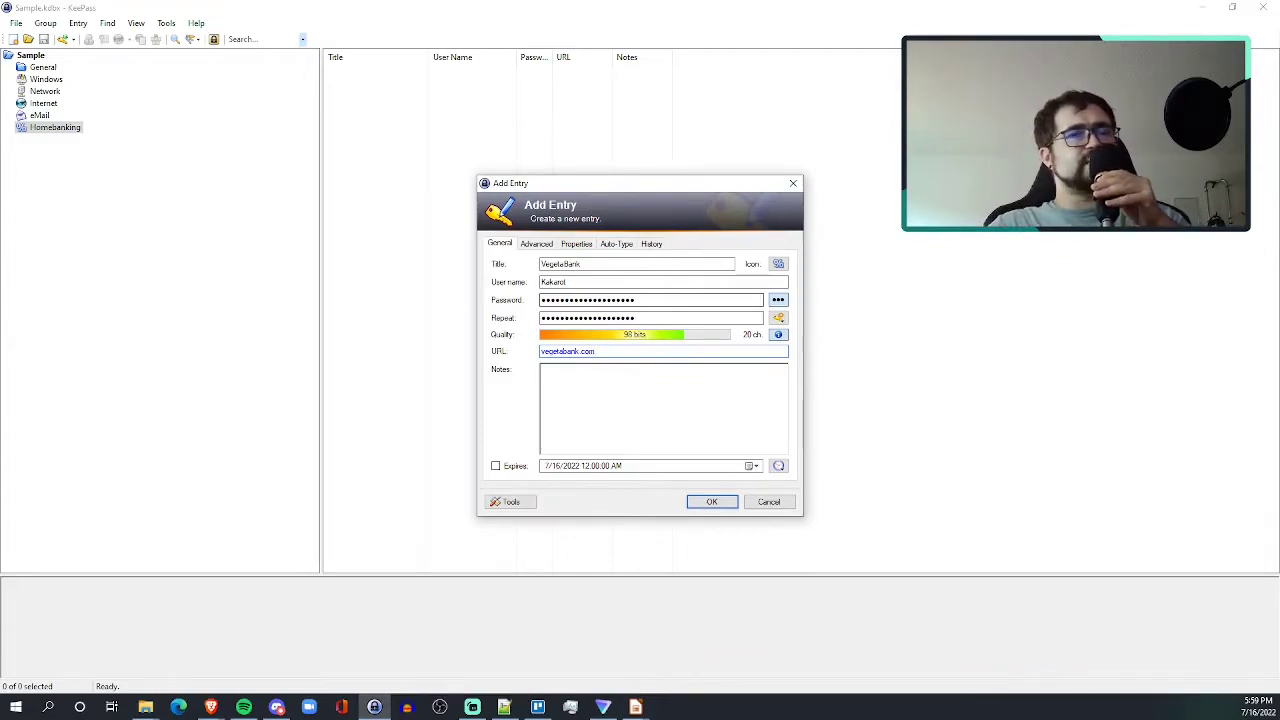
Step: Briefly reveal the entry's current password in plain text, then mask it again
left_click(778, 300)
left_click(717, 300)
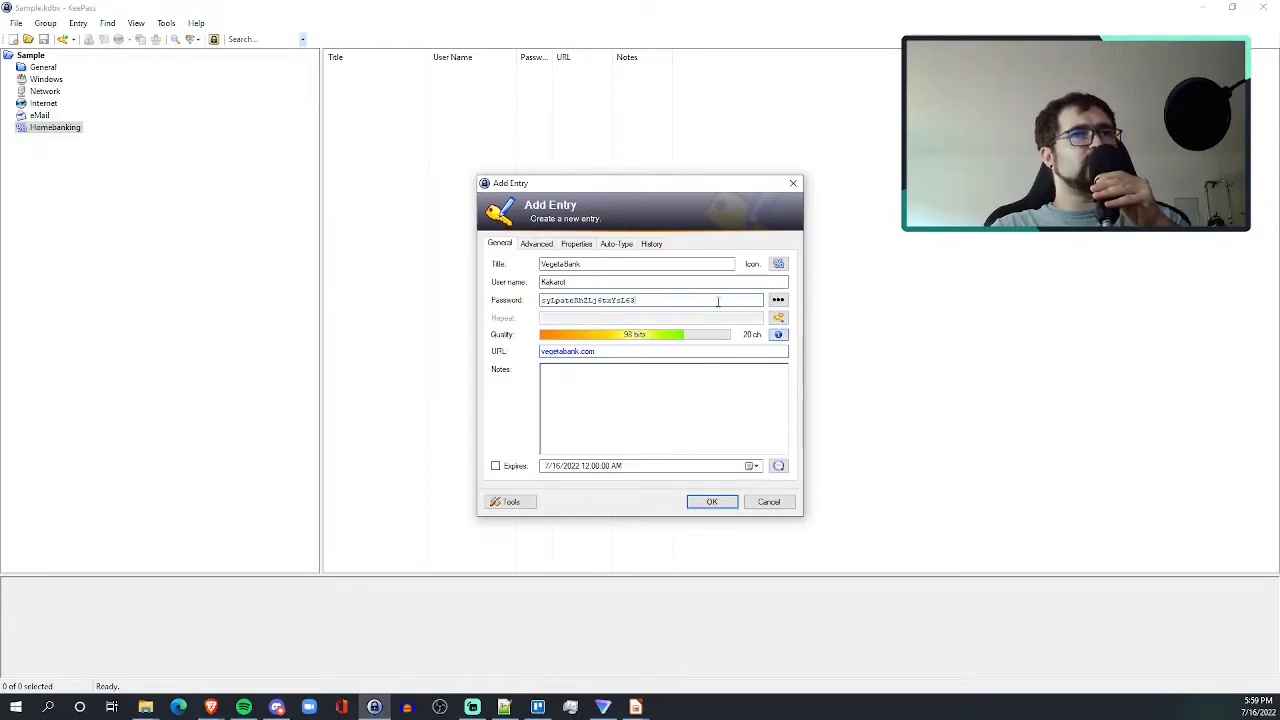
left_click(778, 300)
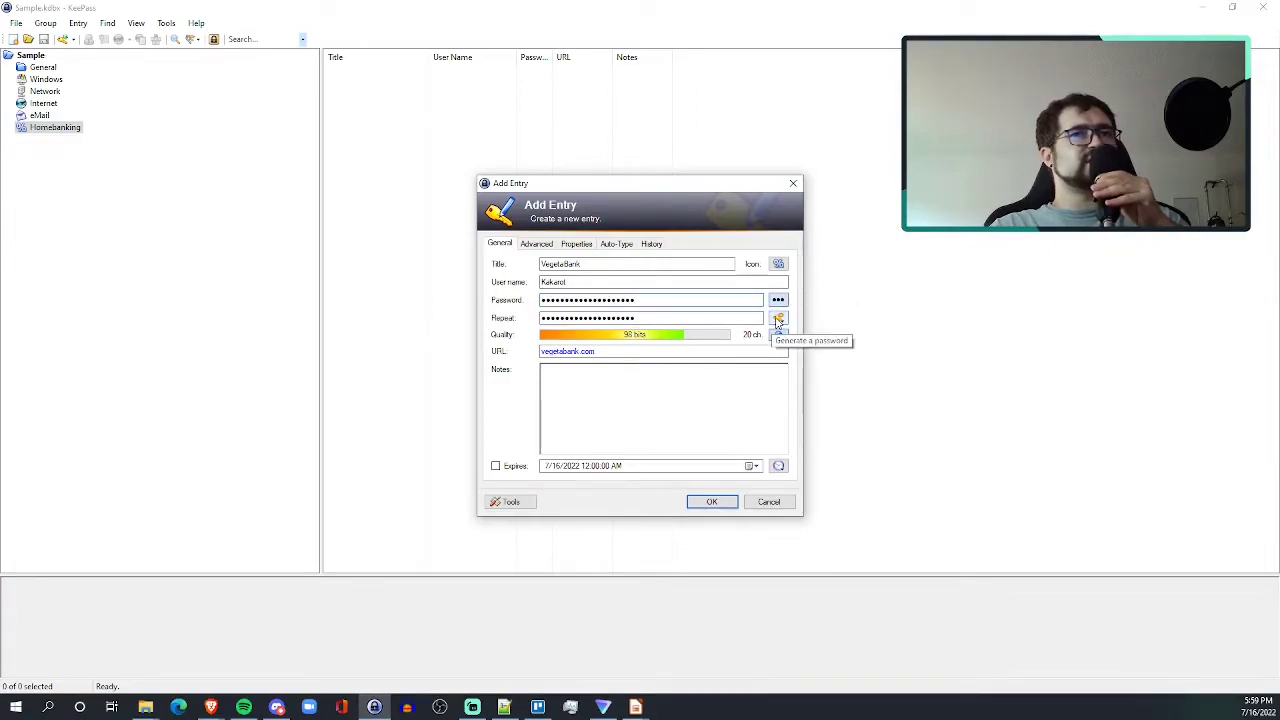
Step: Generate a new password in the Password Generator allowing minus, underline, special and bracket characters
left_click(778, 319)
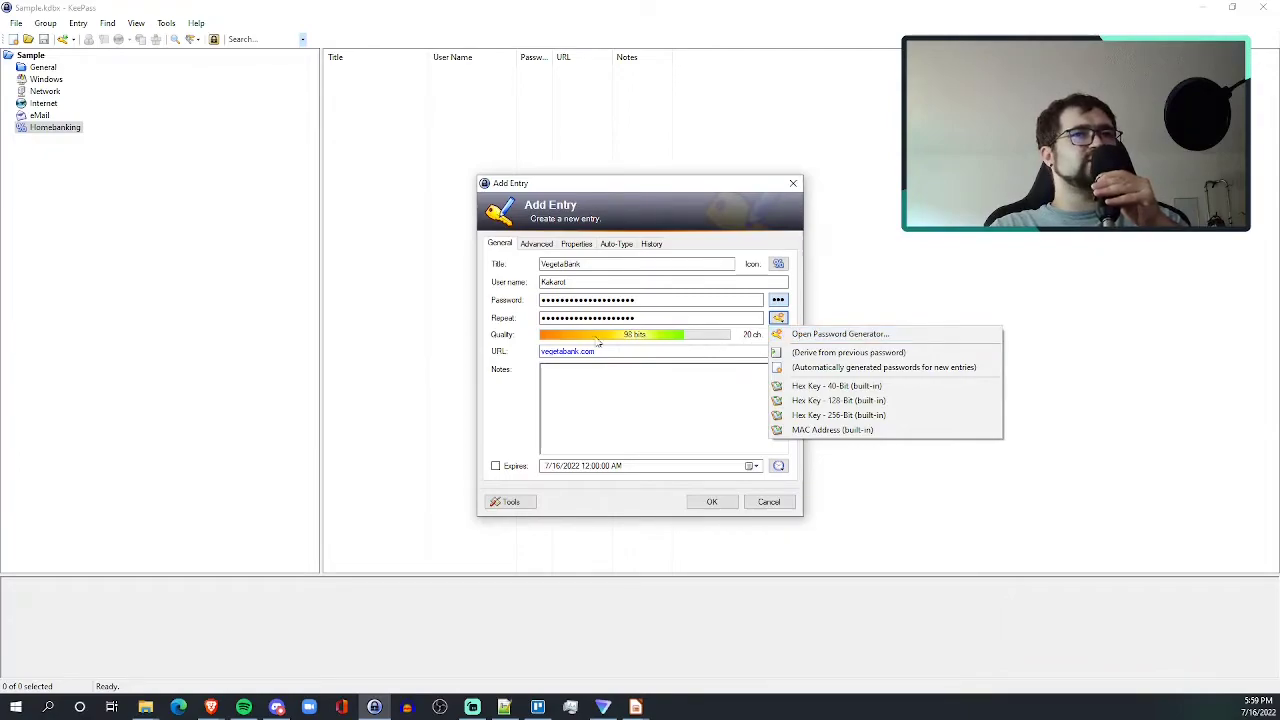
left_click(873, 335)
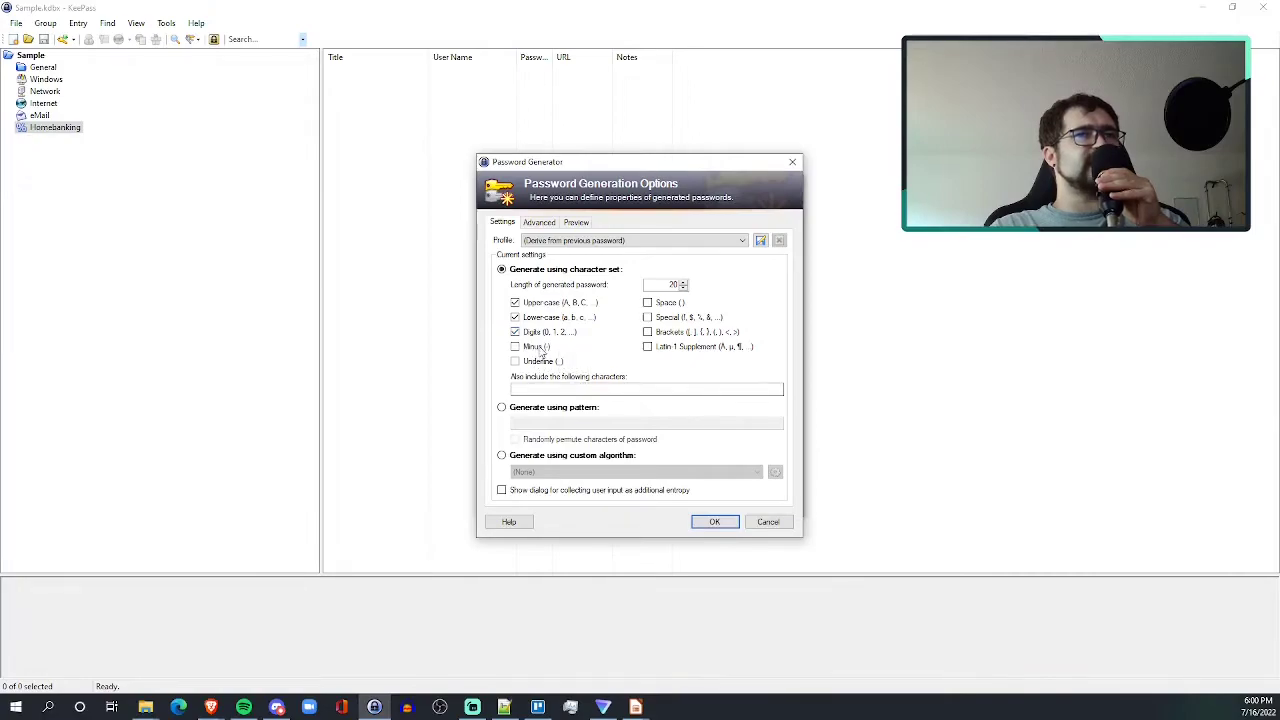
left_click(538, 347)
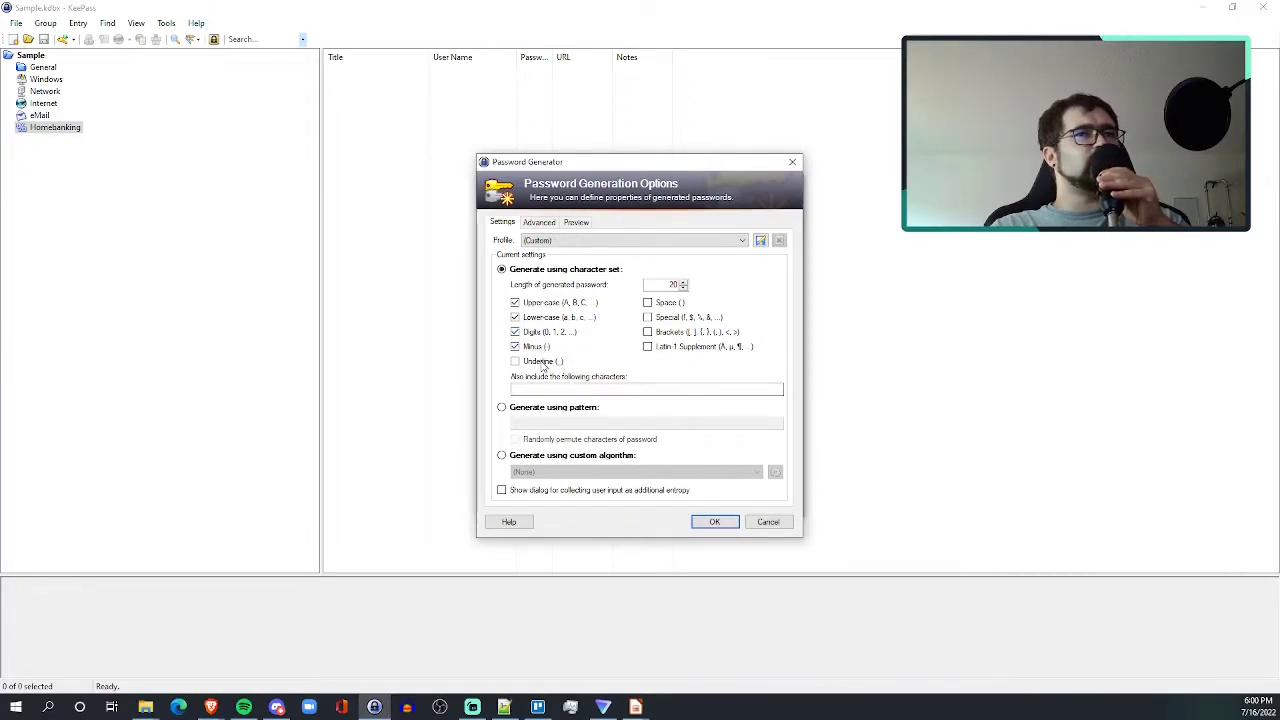
left_click(540, 362)
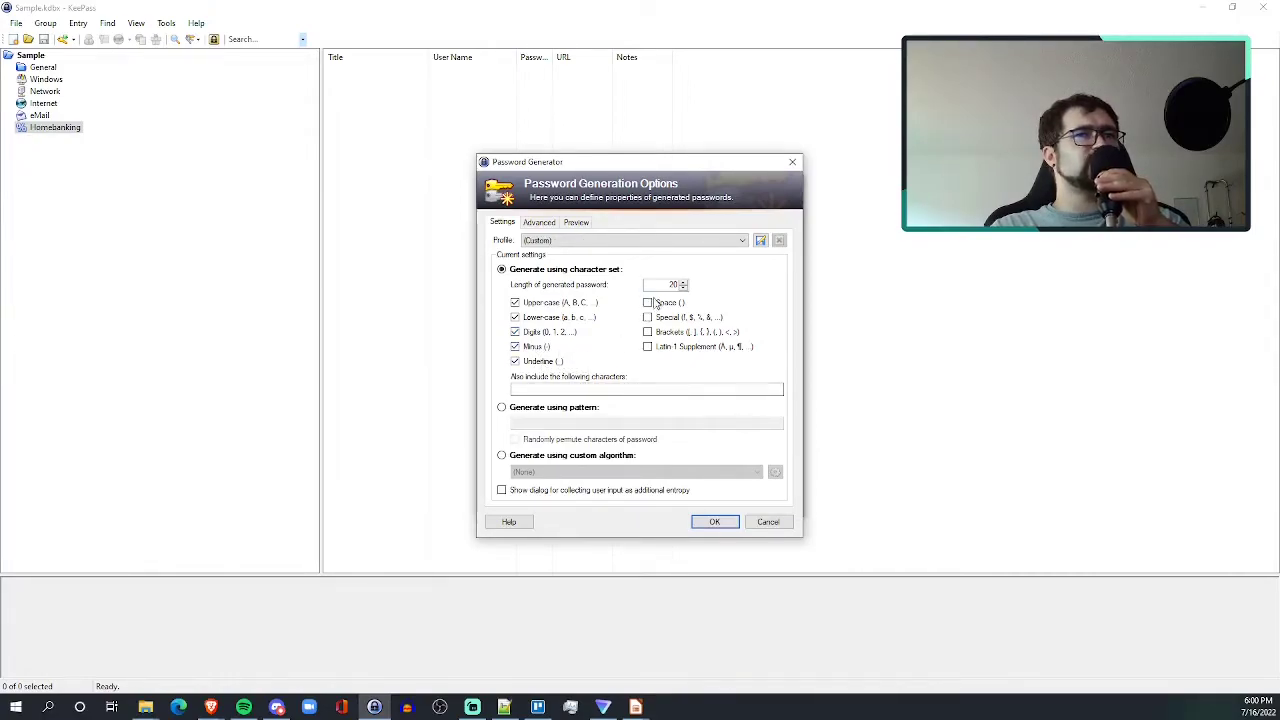
left_click(648, 318)
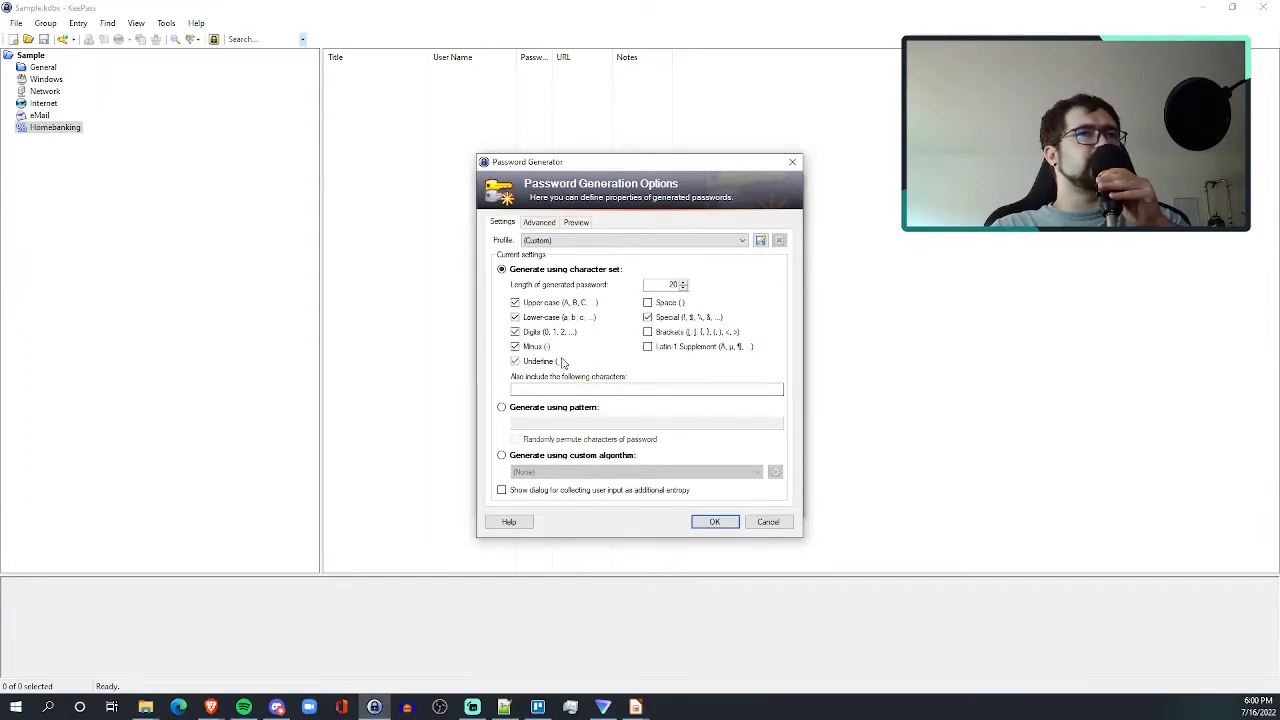
left_click(649, 333)
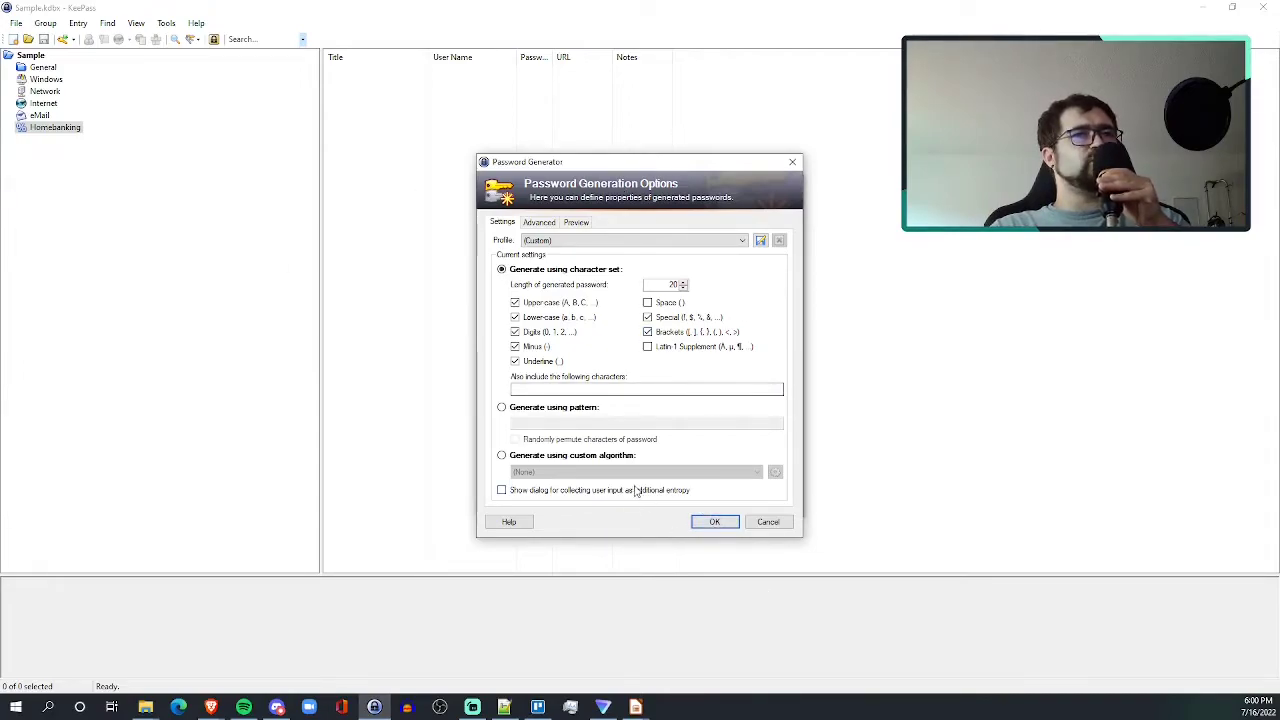
left_click(710, 522)
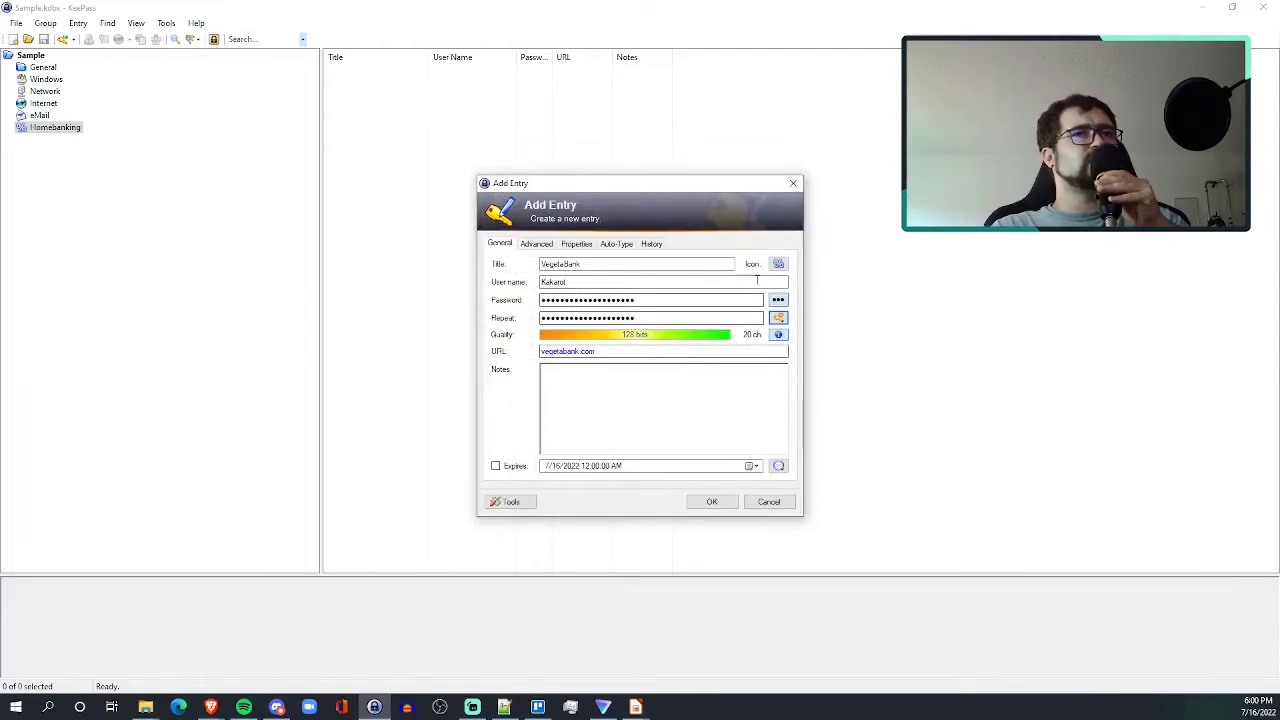
Step: Show the generated password in plain text, select it, then mask it again
key("ctrl+h")
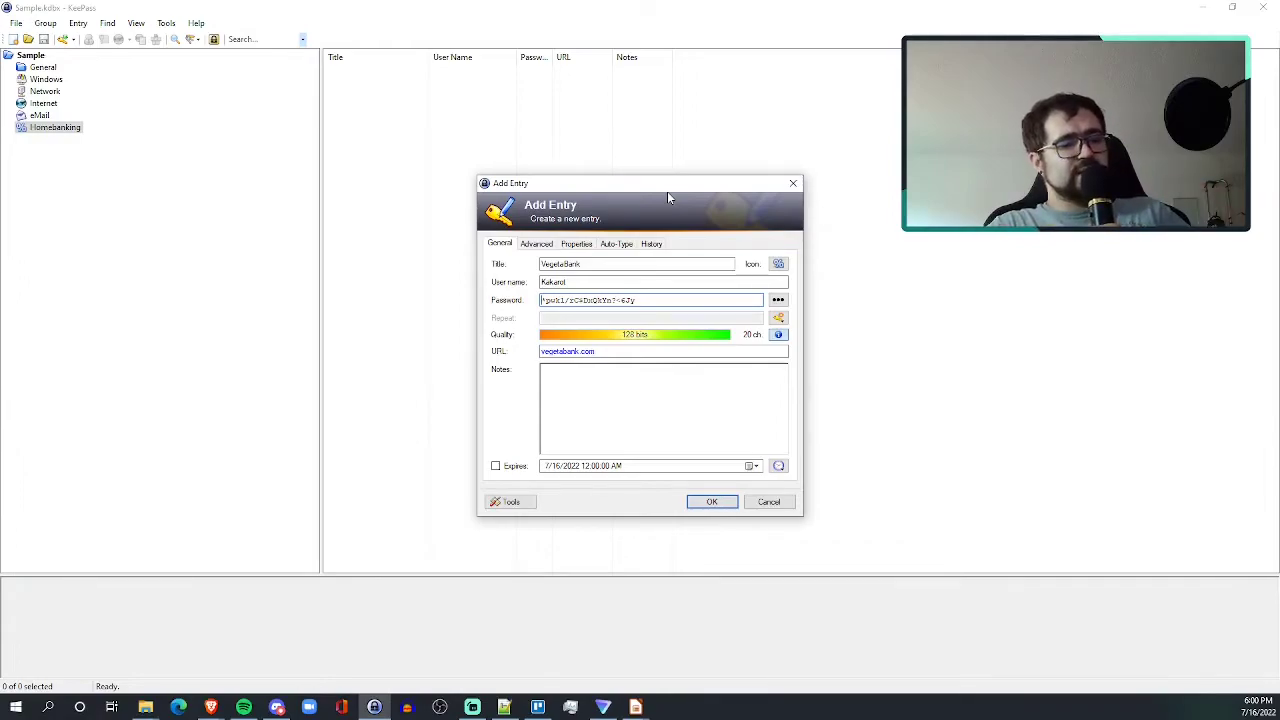
key("ctrl+a")
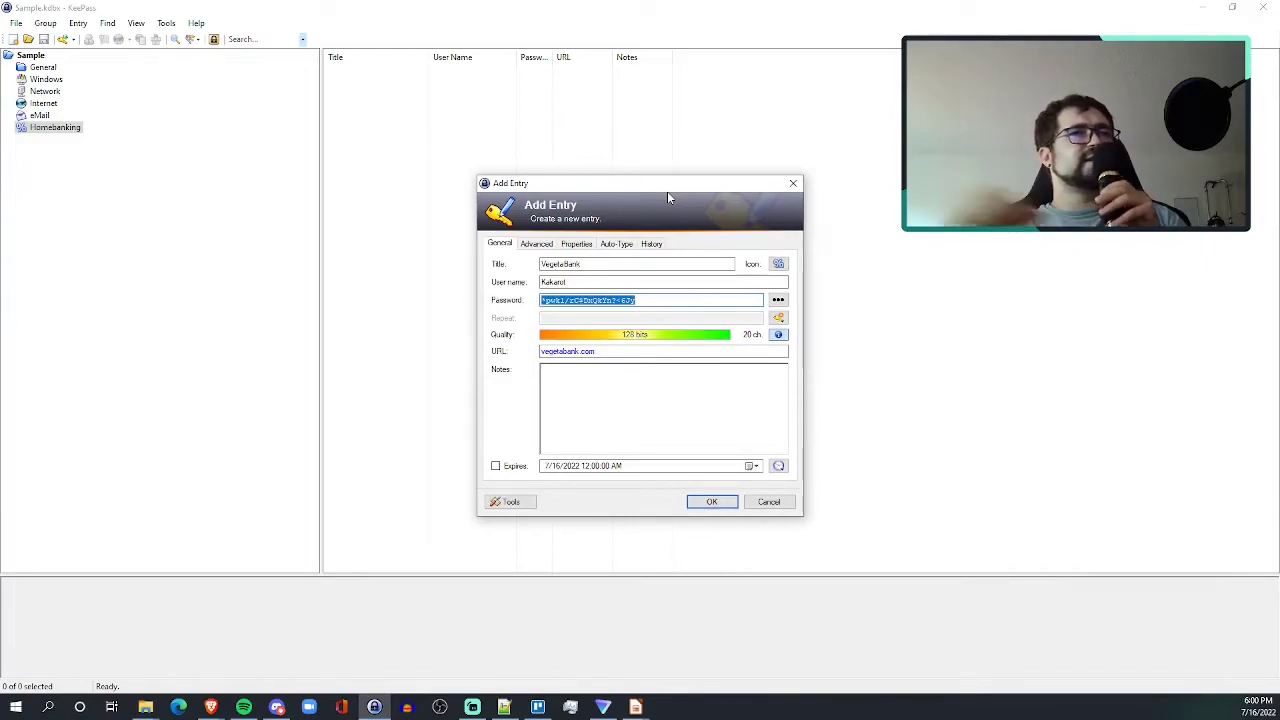
left_click(778, 300)
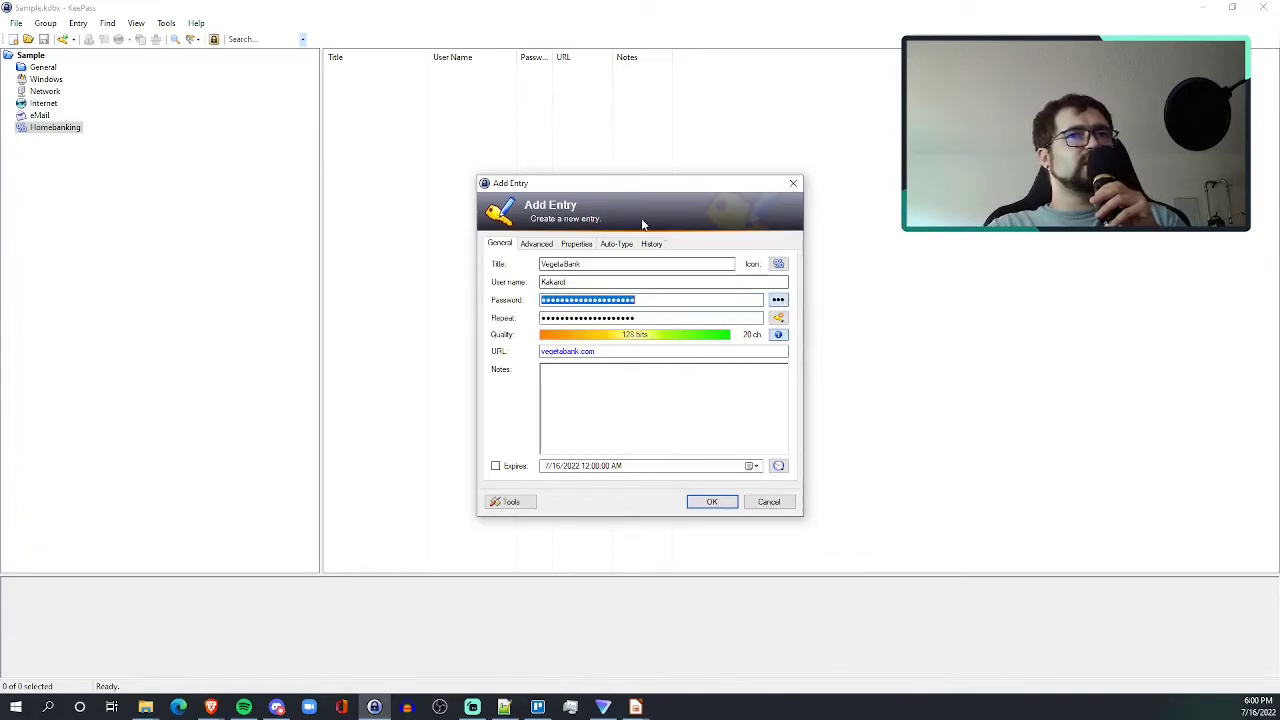
Step: Add the VegetaBank entry, save Sample.kdbx, and view the General group
left_click(712, 503)
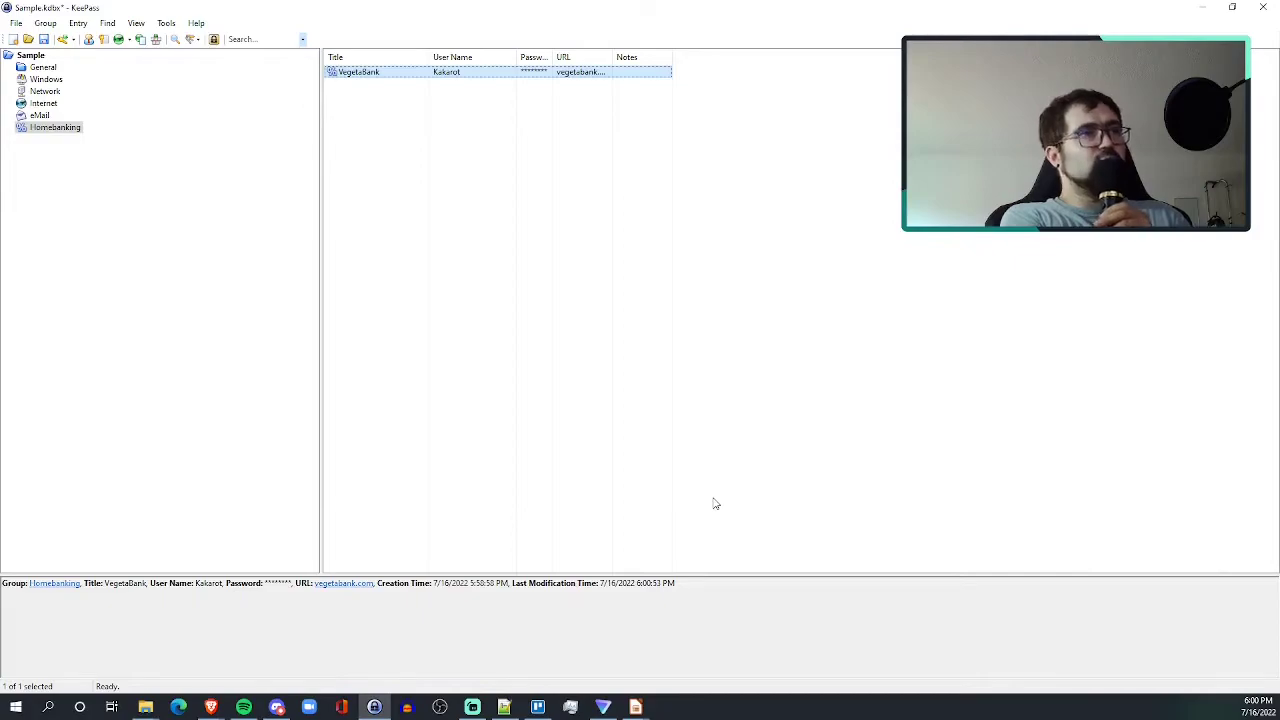
key("ctrl+s")
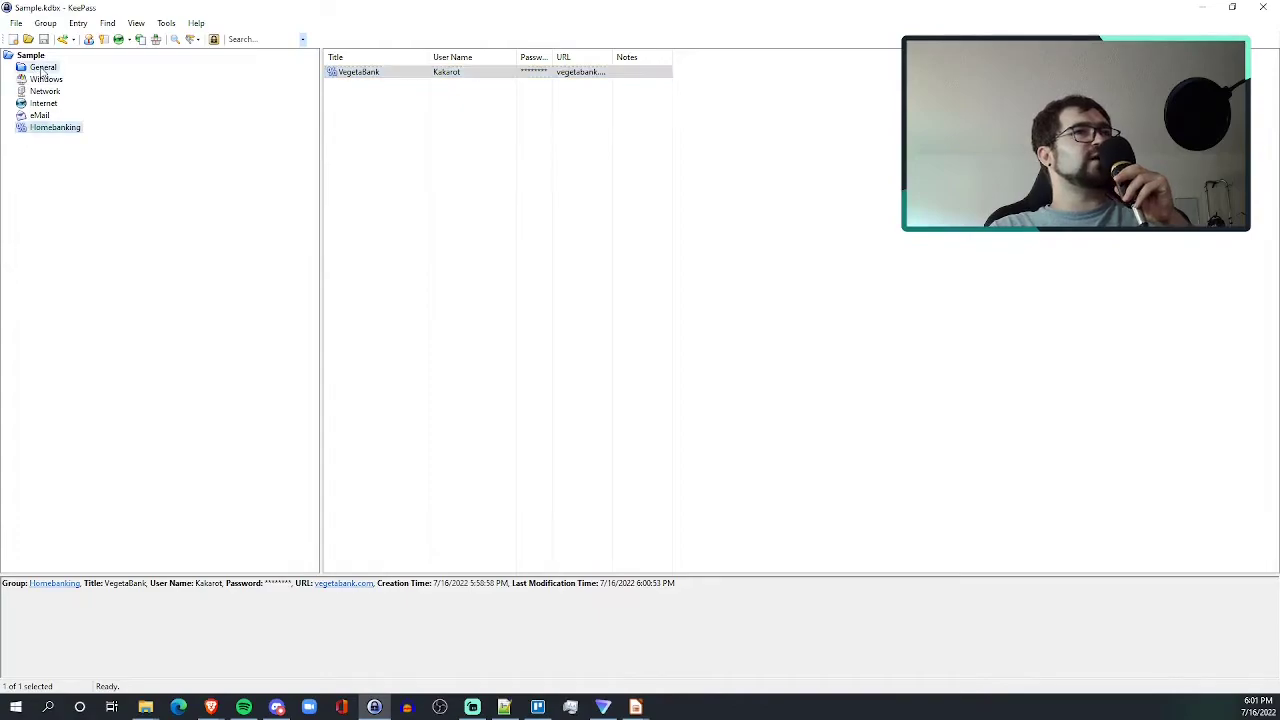
left_click(42, 68)
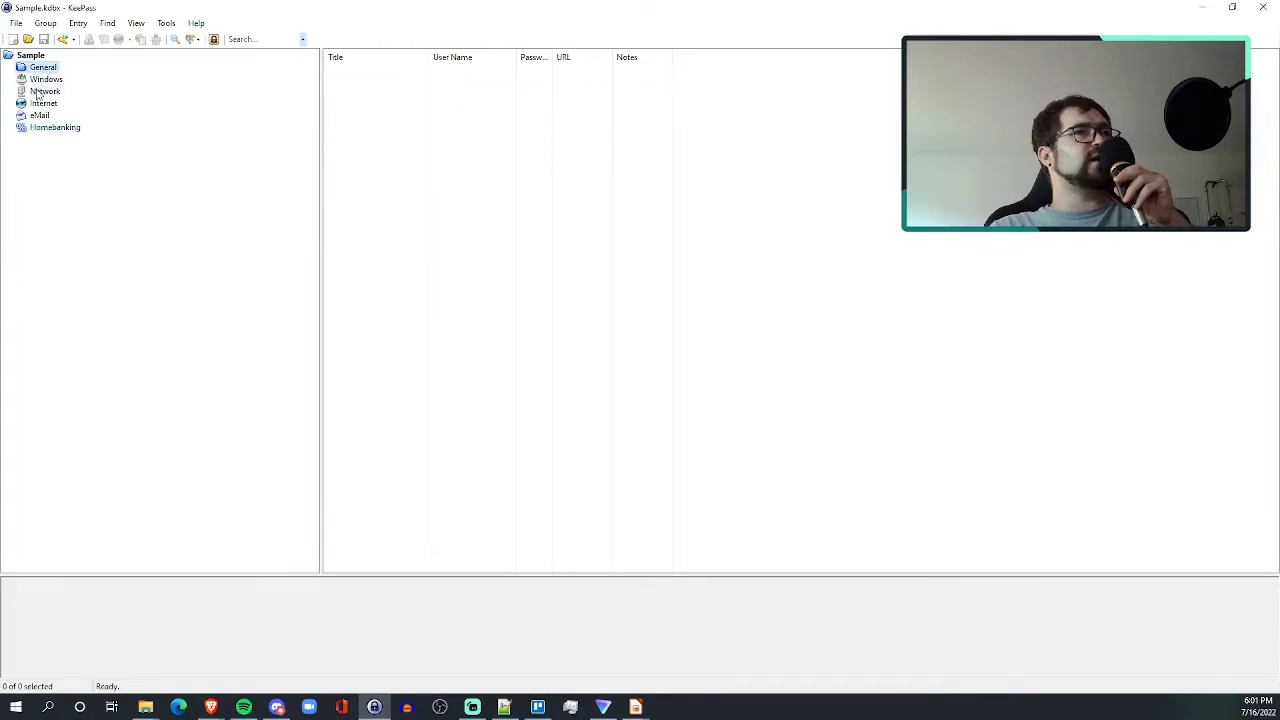
Step: Move from Homebanking through General to the Sample root group showing Sample Entry and Sample Entry #2
left_click(50, 128)
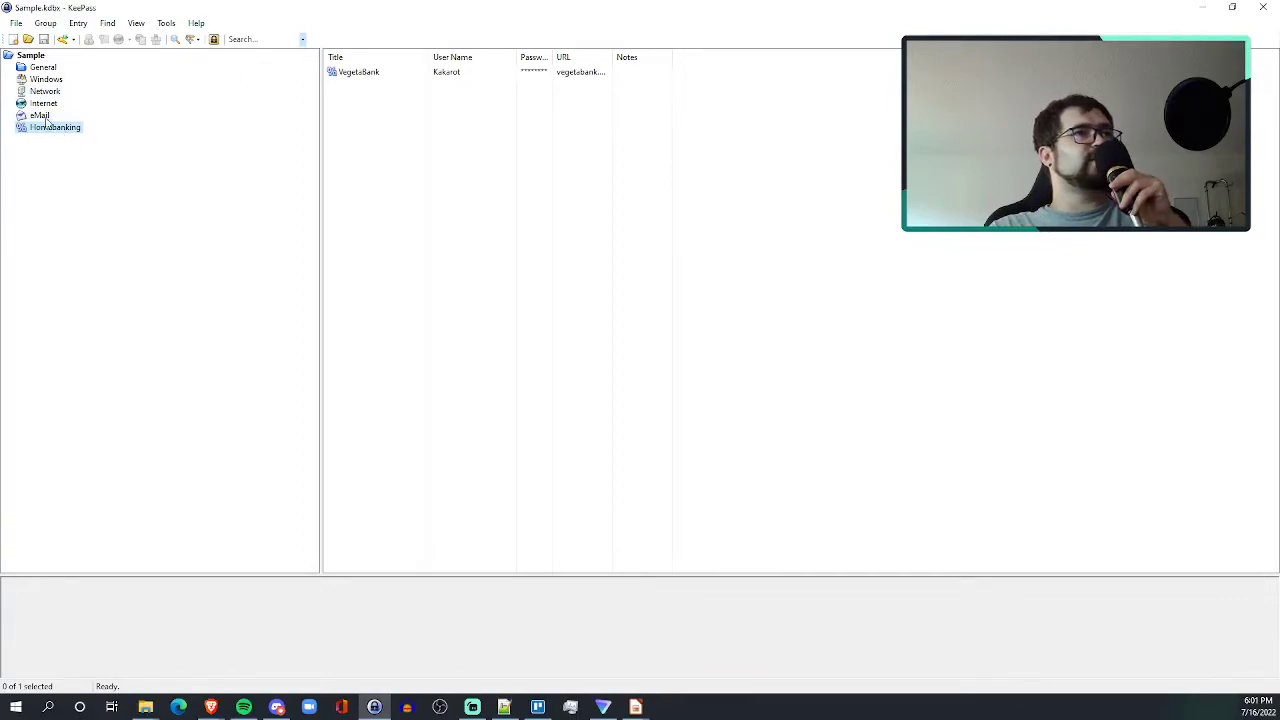
left_click(44, 67)
left_click(30, 55)
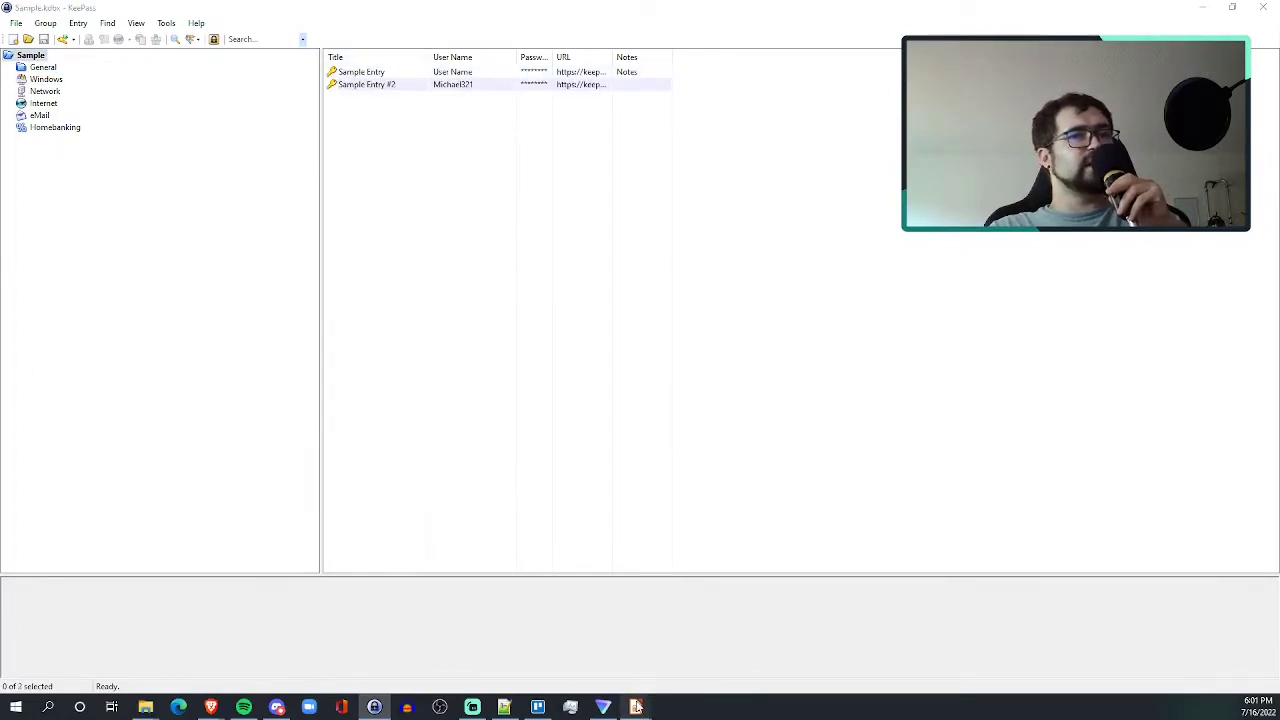
Step: Advance the Impress slideshow to slide 6, Reading and editing entries, then return to KeePass
mouse_move(636, 706)
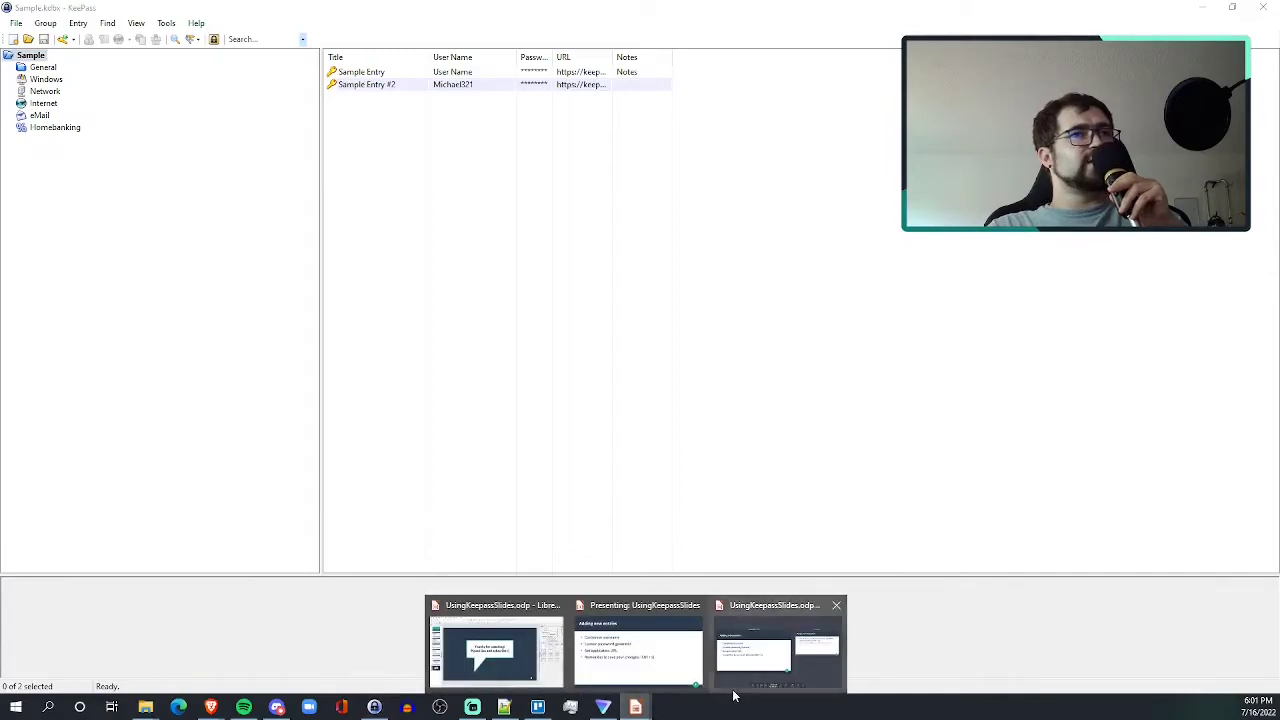
left_click(660, 652)
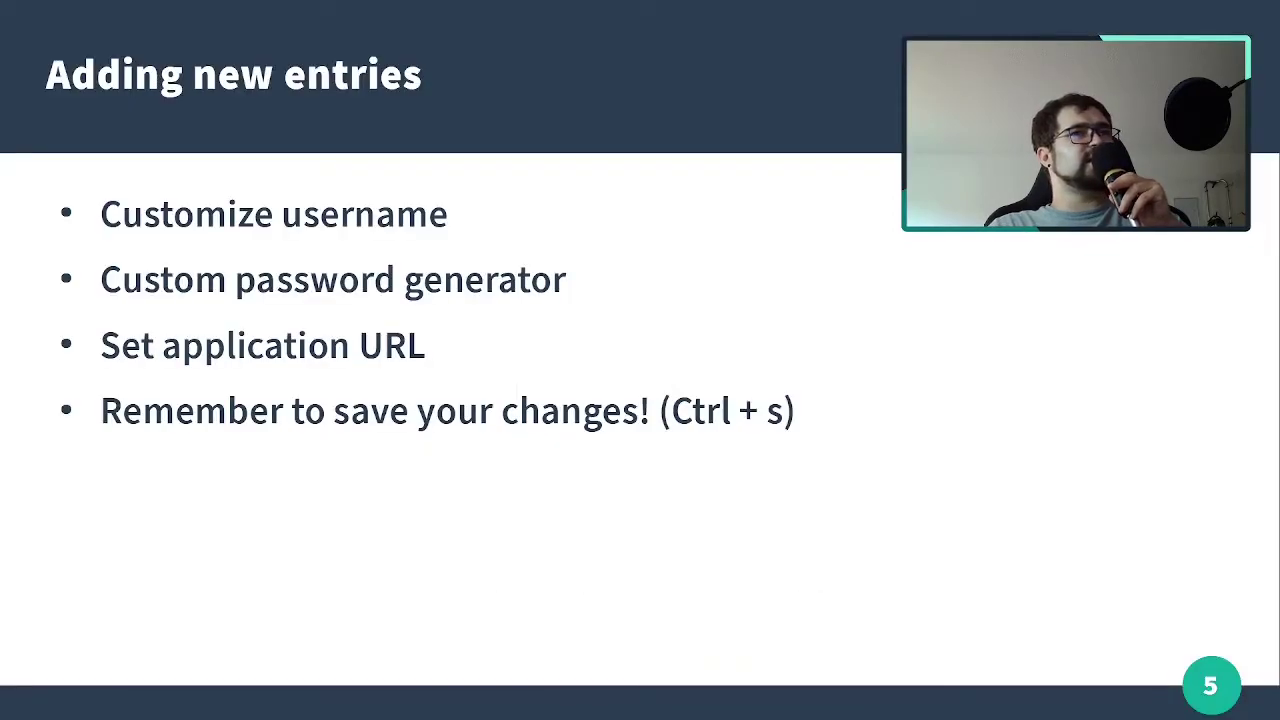
key("Right")
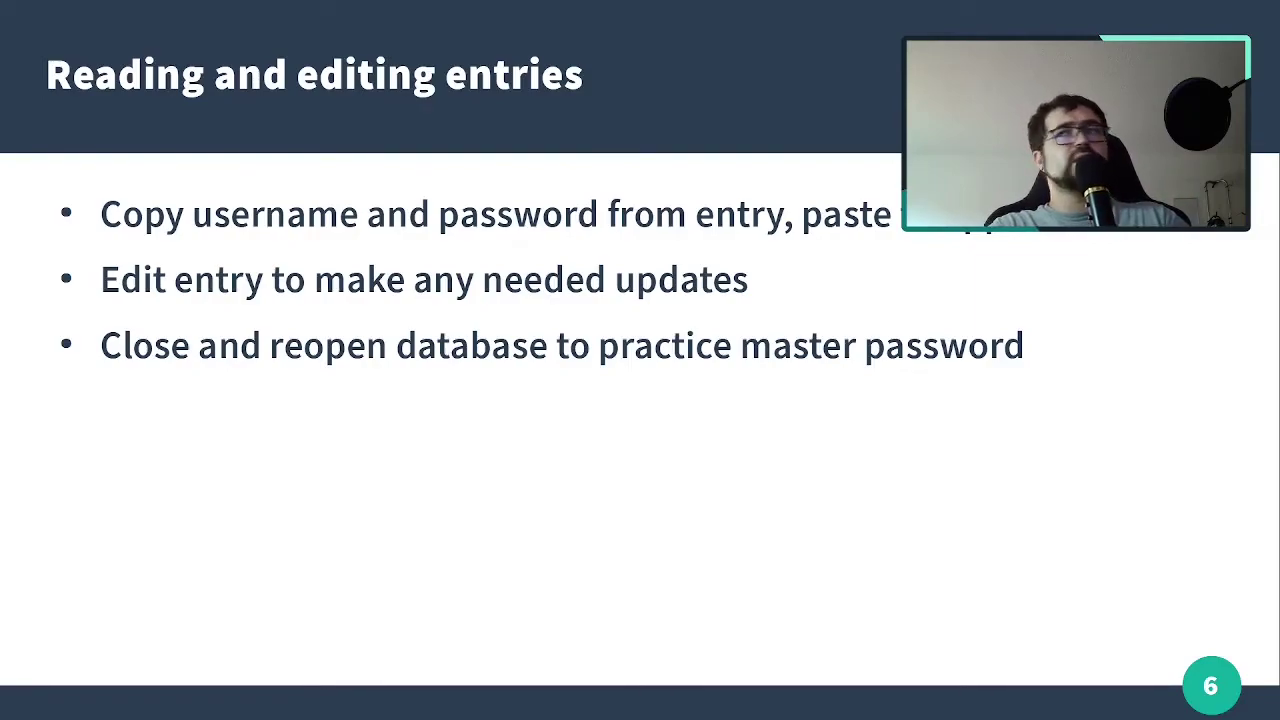
key("alt+Tab")
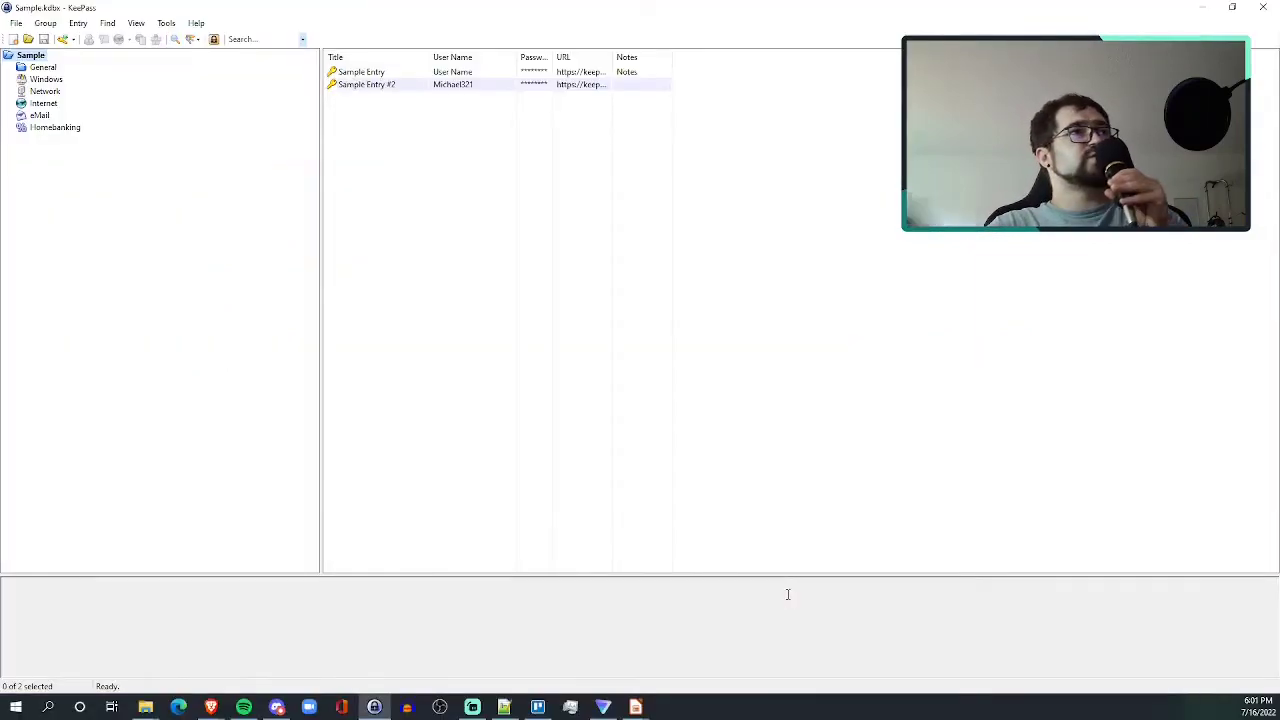
Step: Close Sample.kdbx, reopen it to the master key prompt, then bring up passphrase.txt in Notepad++
left_click(17, 23)
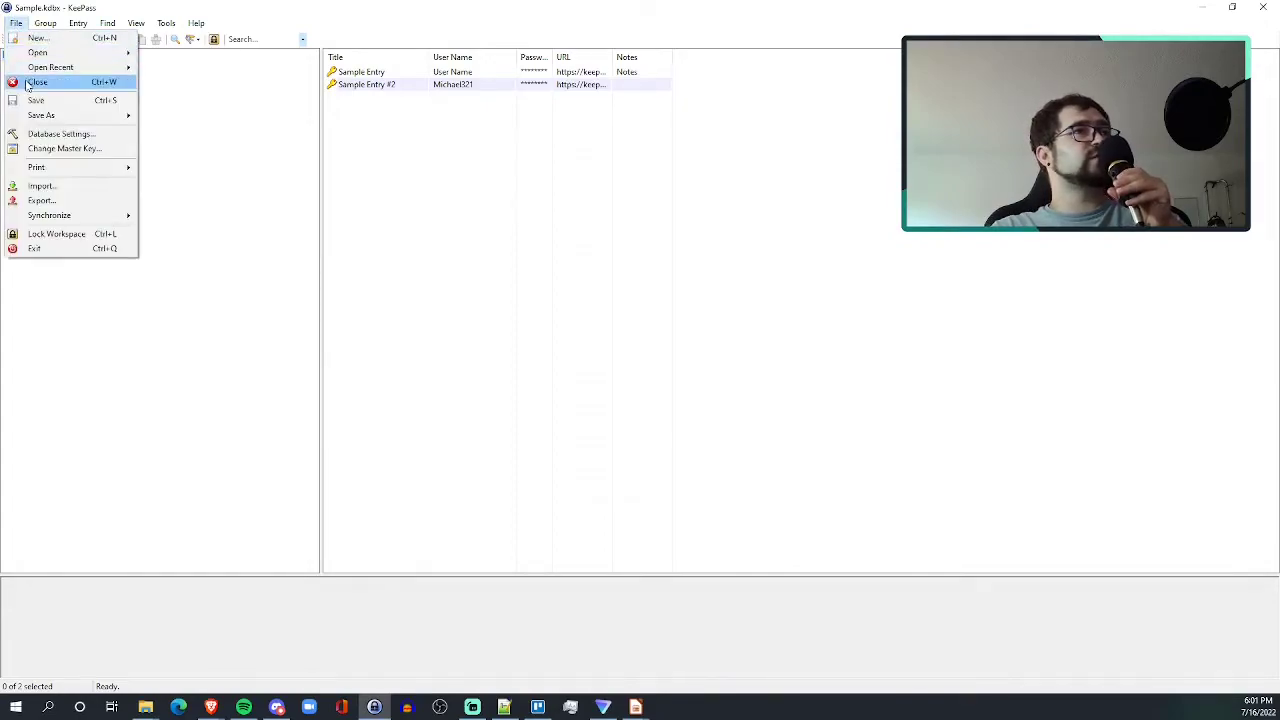
left_click(27, 82)
left_click(16, 23)
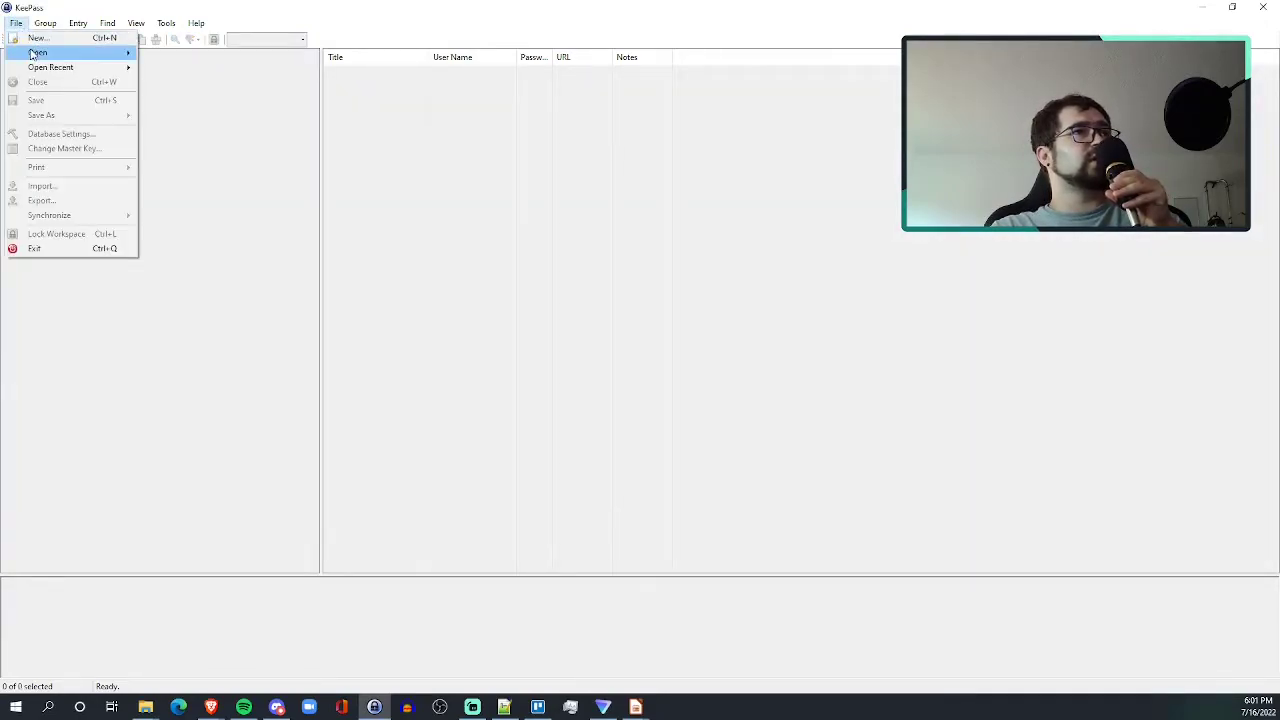
mouse_move(32, 53)
left_click(163, 54)
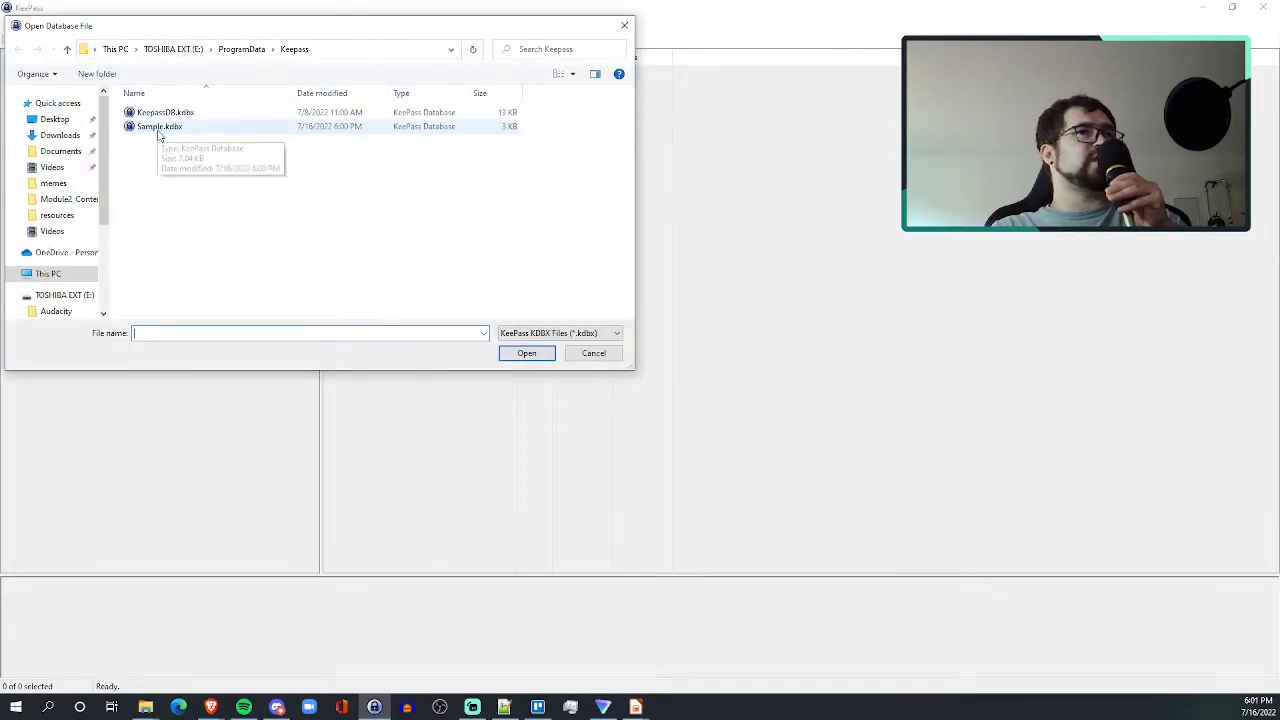
double_click(159, 135)
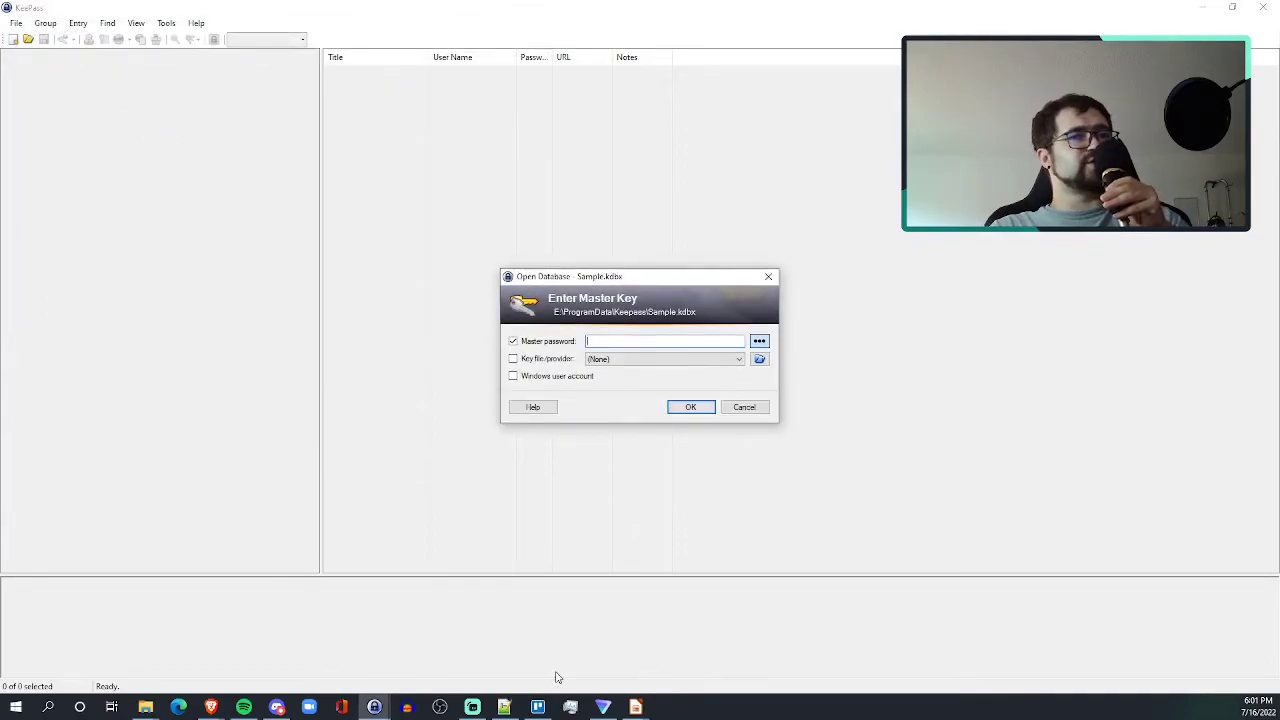
left_click(504, 707)
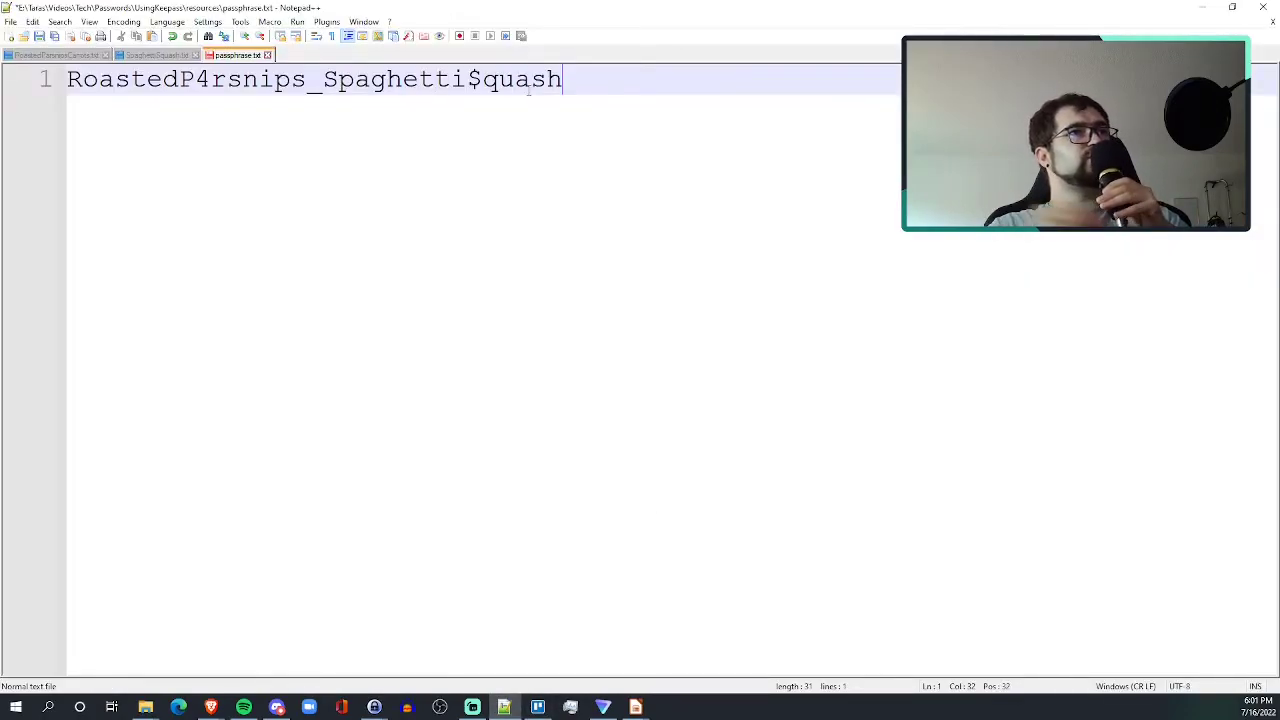
Step: Select the passphrase in passphrase.txt, undo the stray edit, and minimize Notepad++
key("ctrl+a")
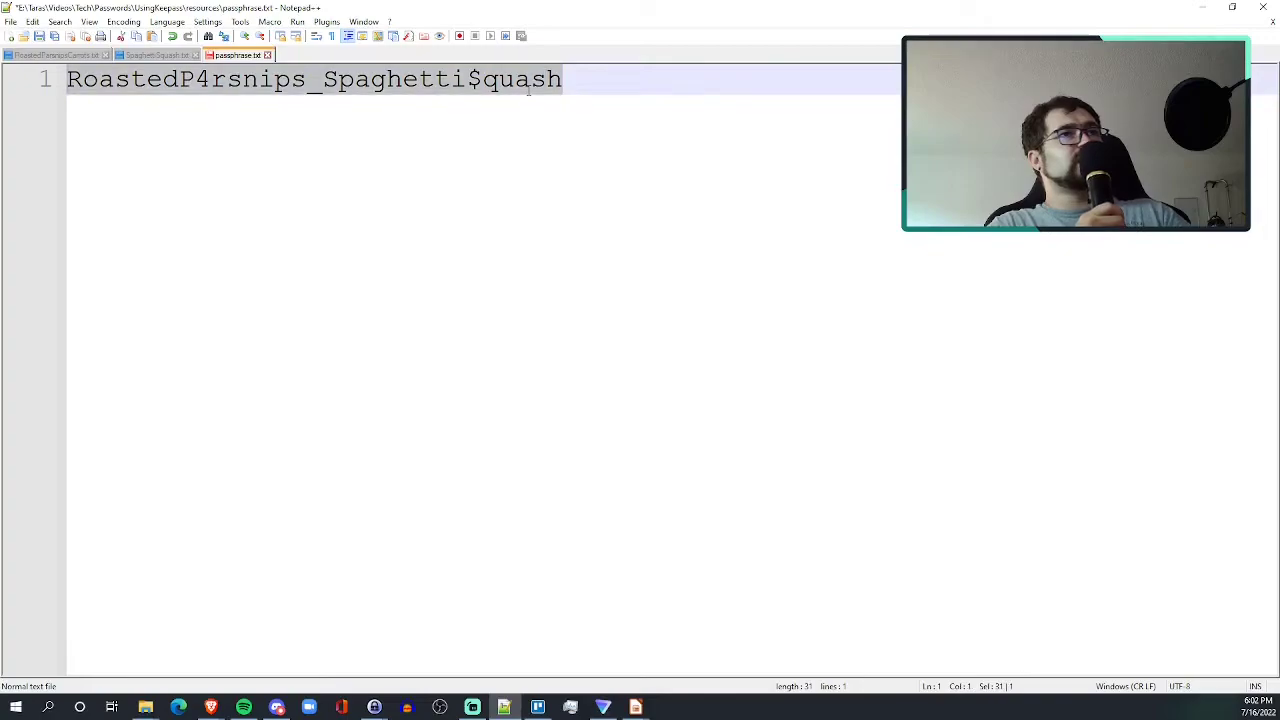
key("ctrl+z")
key("ctrl+z")
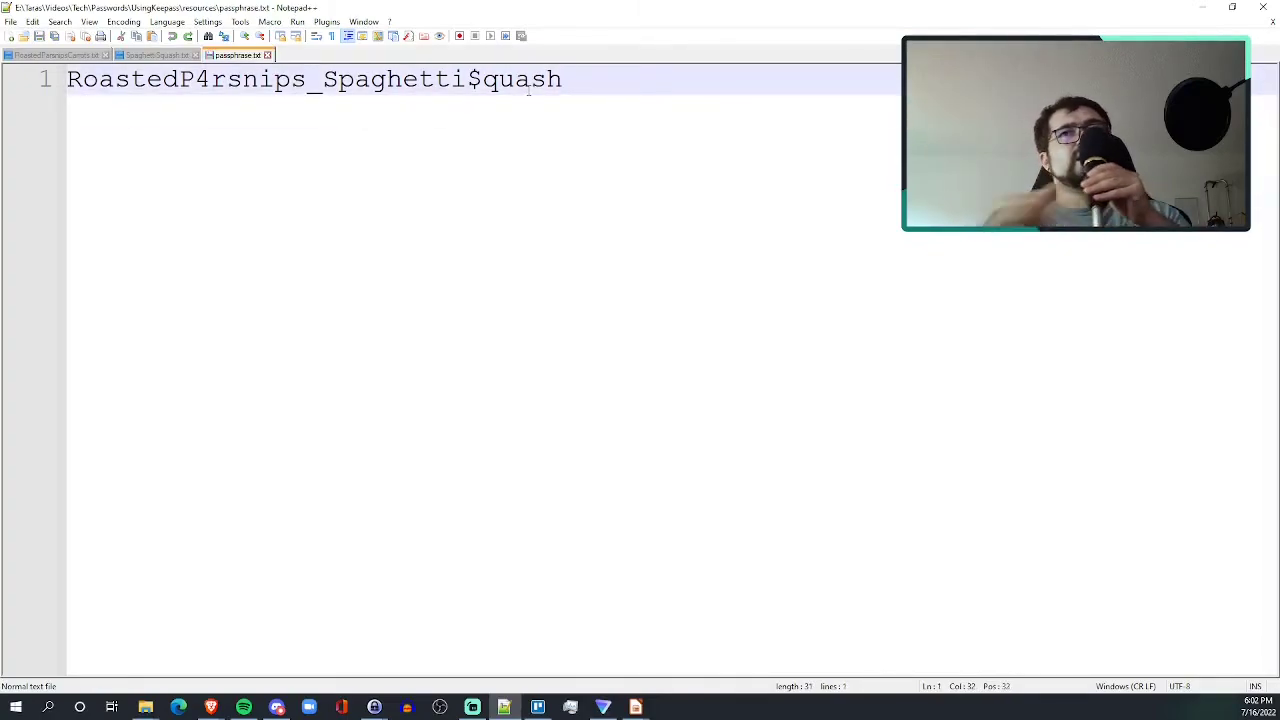
left_click(1203, 7)
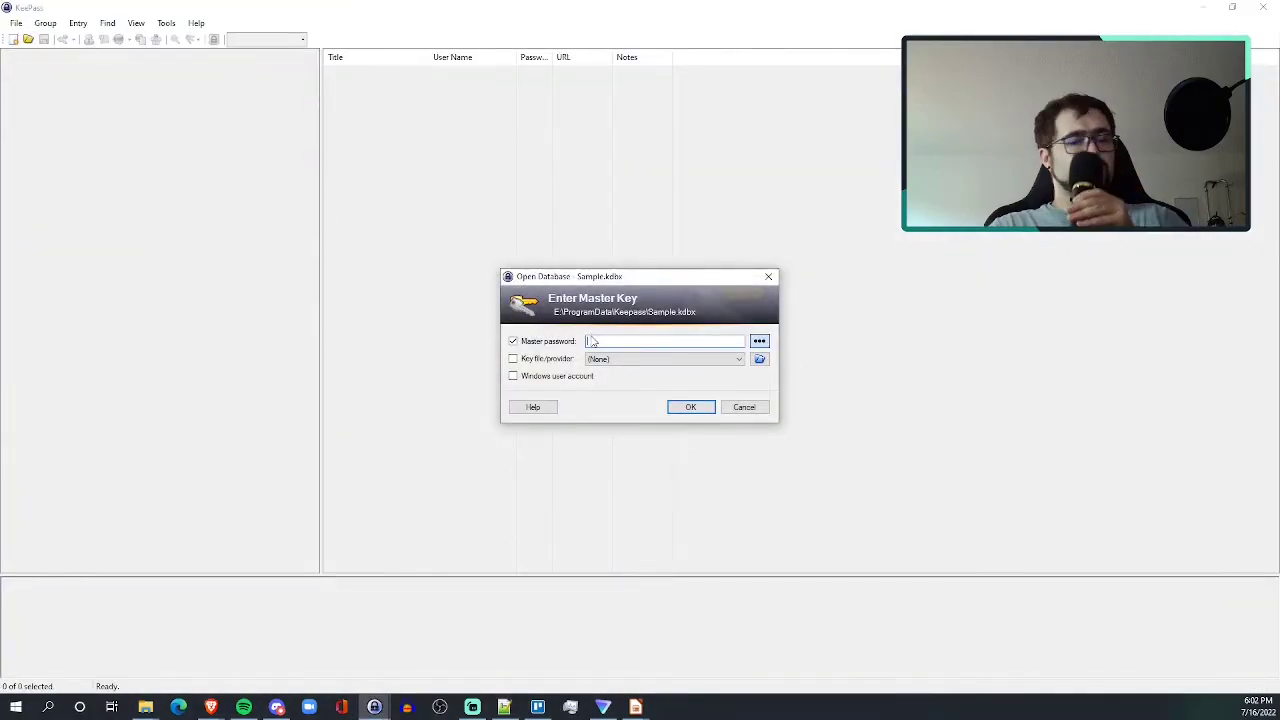
Step: Unlock Sample.kdbx with the pasted master password, inspect VegetaBank's context menu, then minimize KeePass
key("ctrl+v")
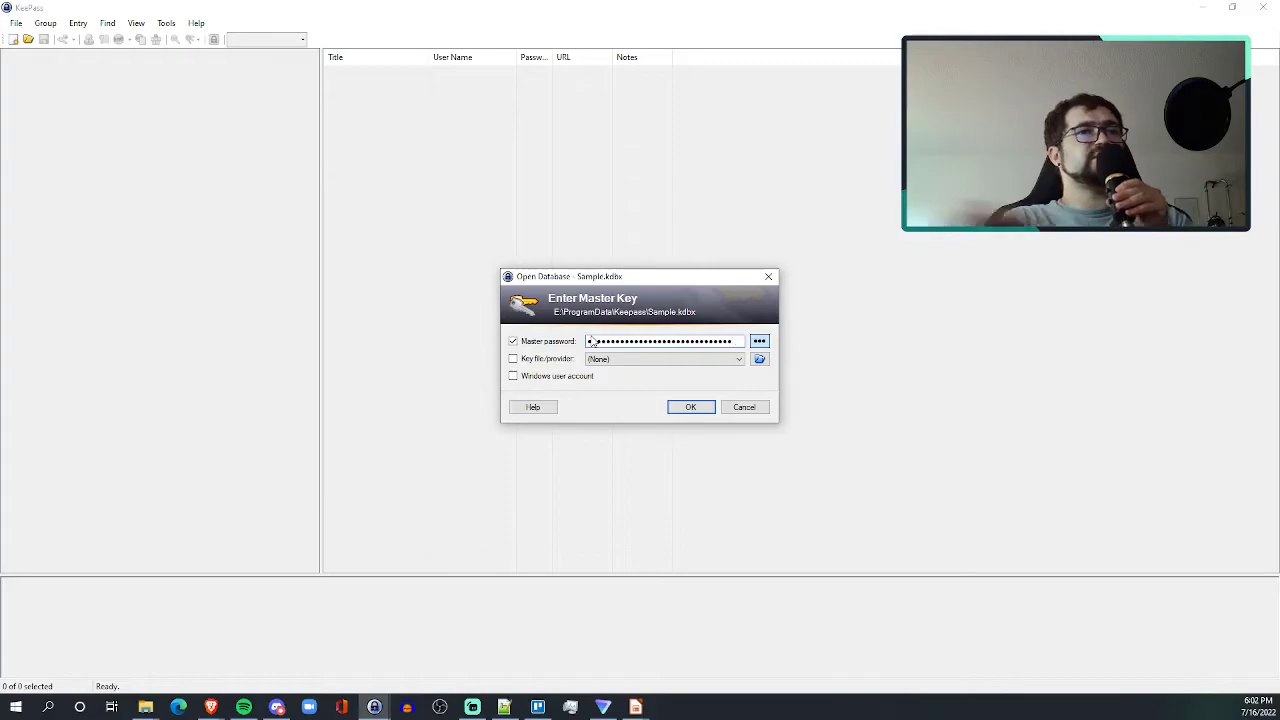
left_click(691, 407)
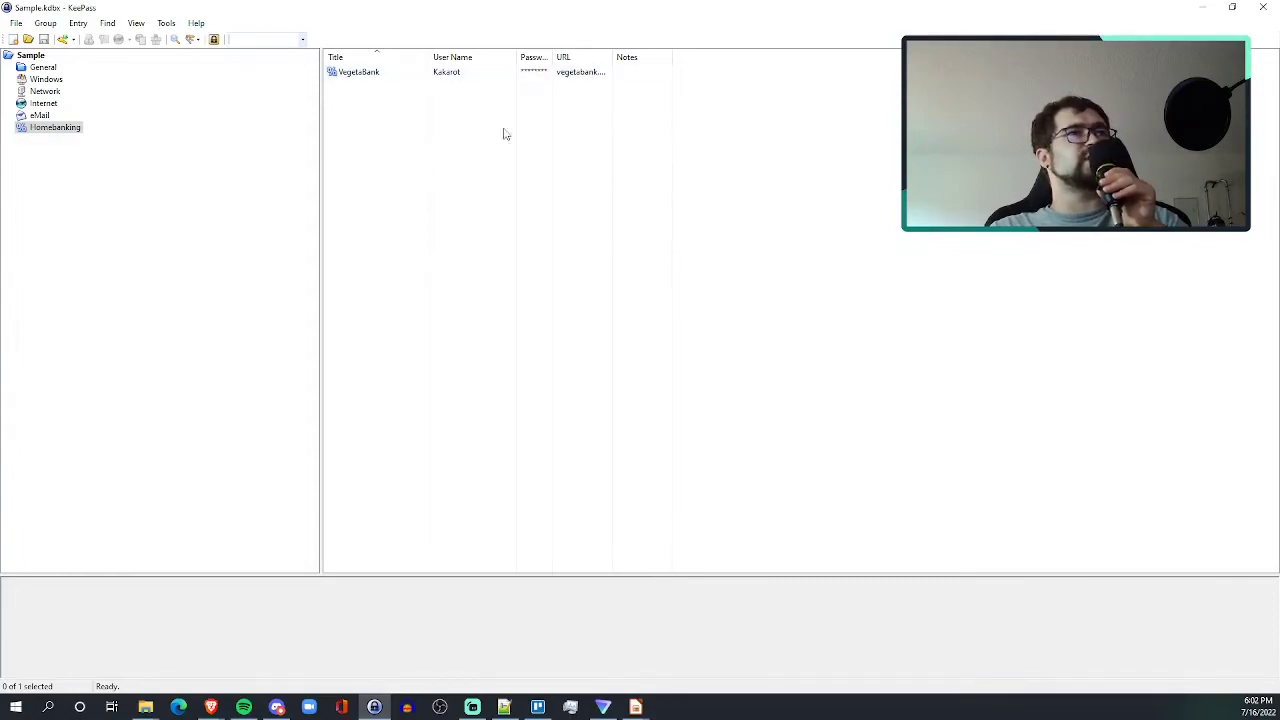
right_click(382, 75)
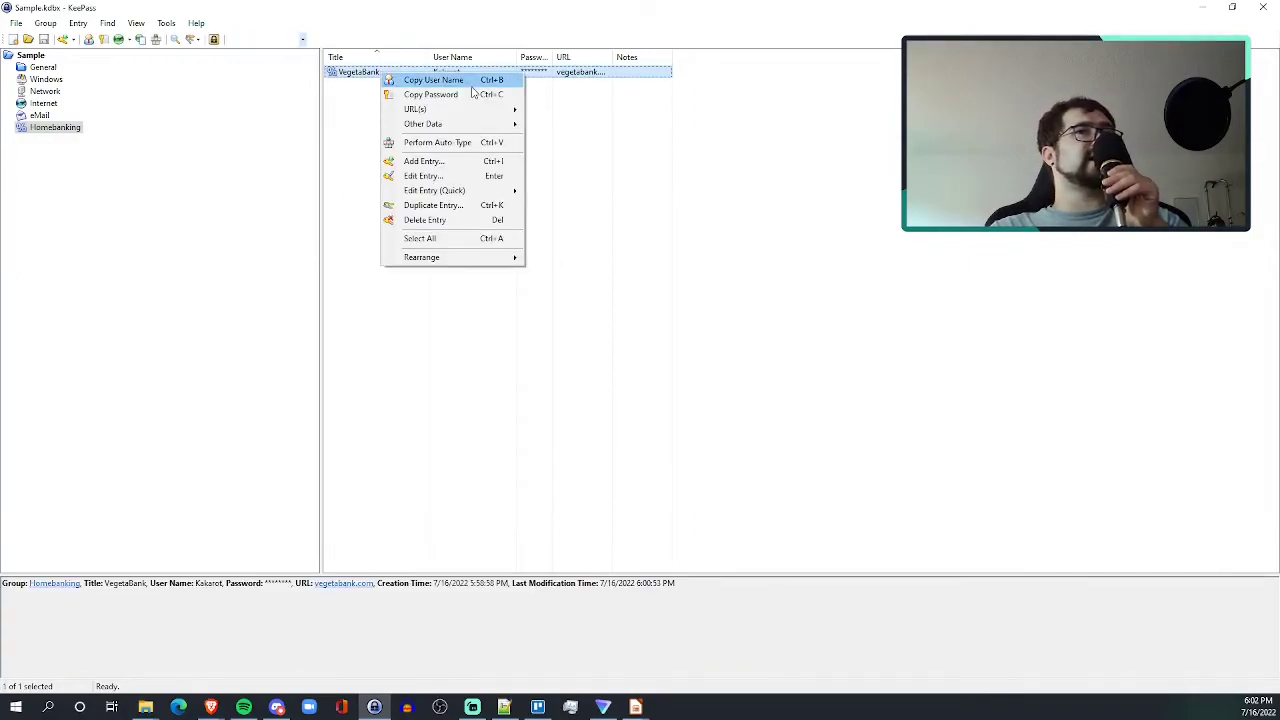
mouse_move(441, 116)
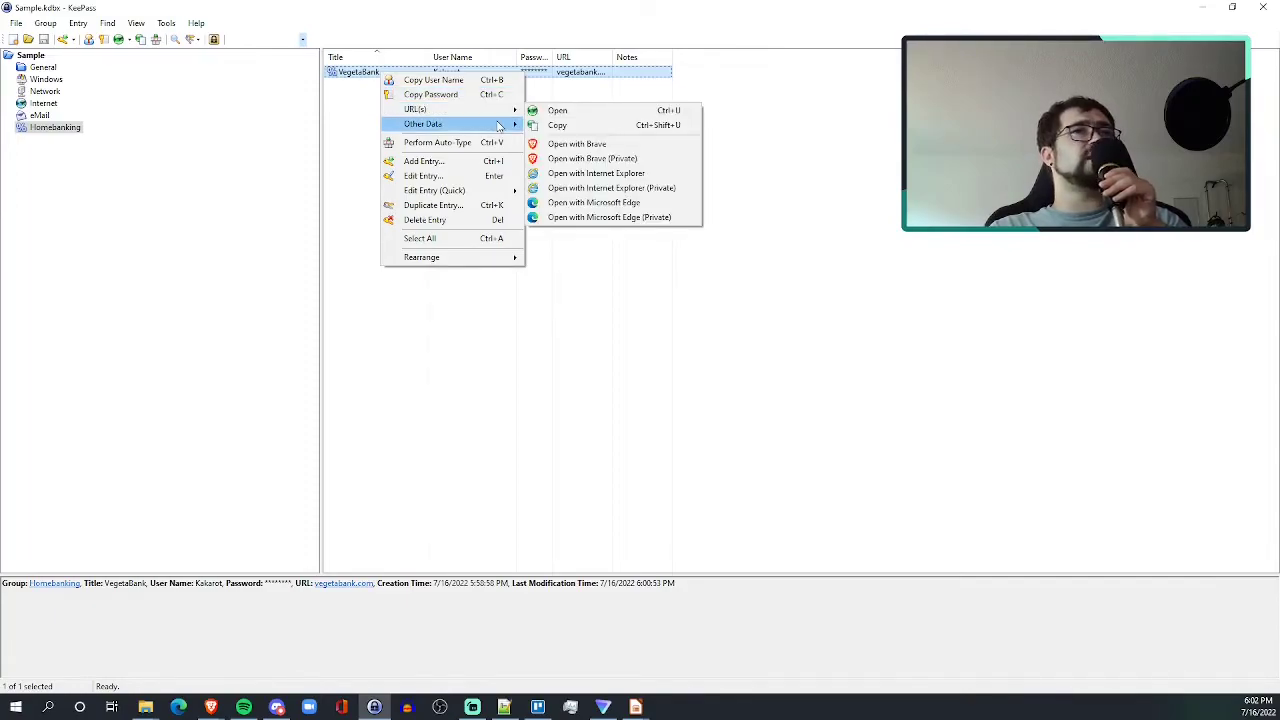
left_click(899, 486)
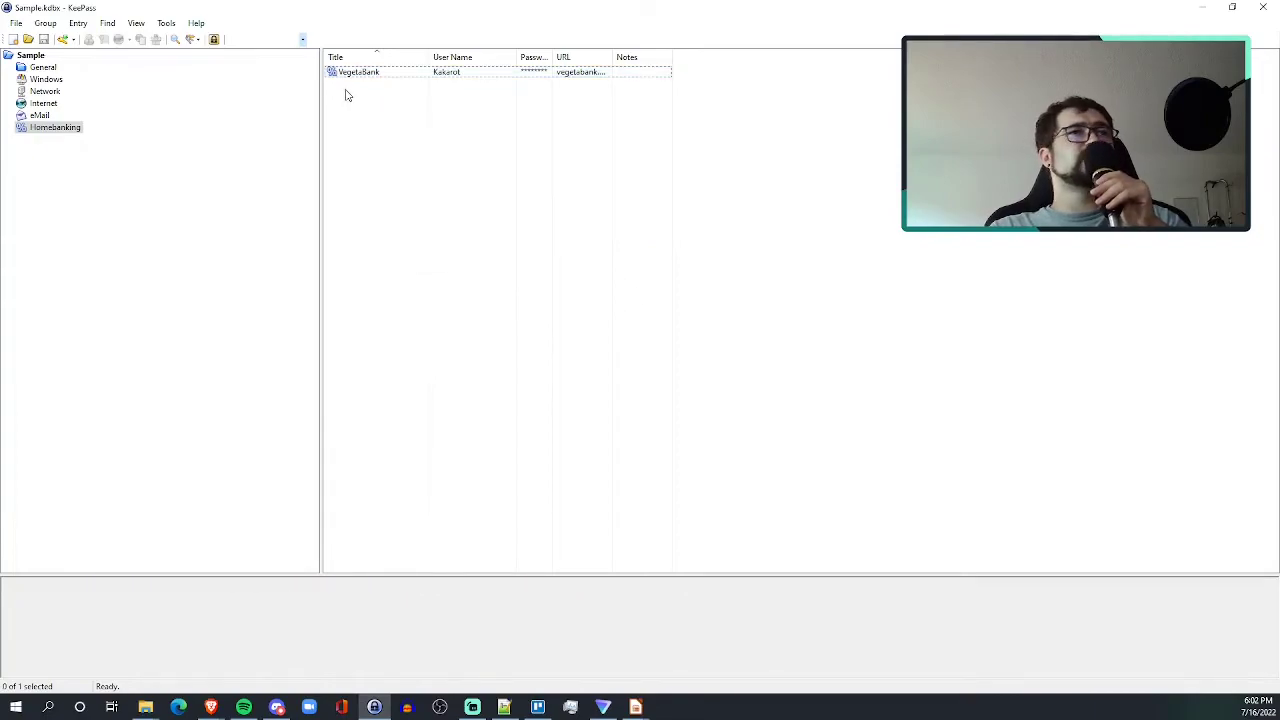
left_click(1206, 11)
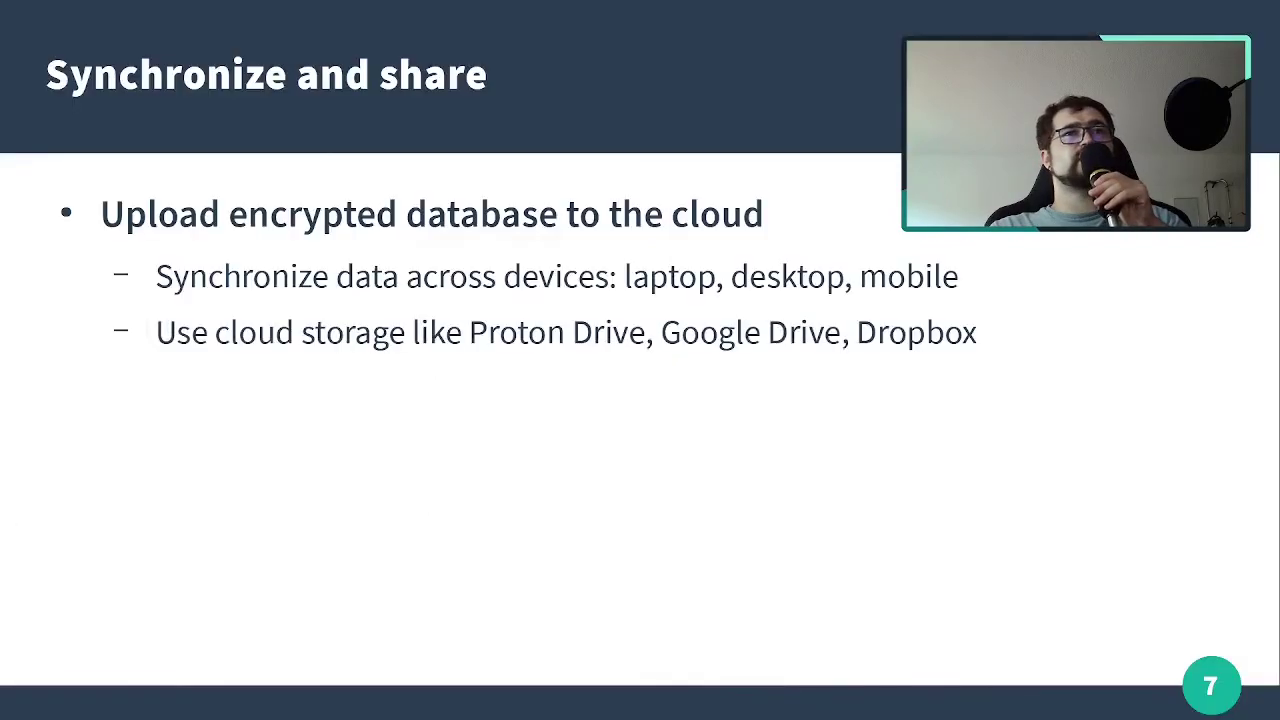